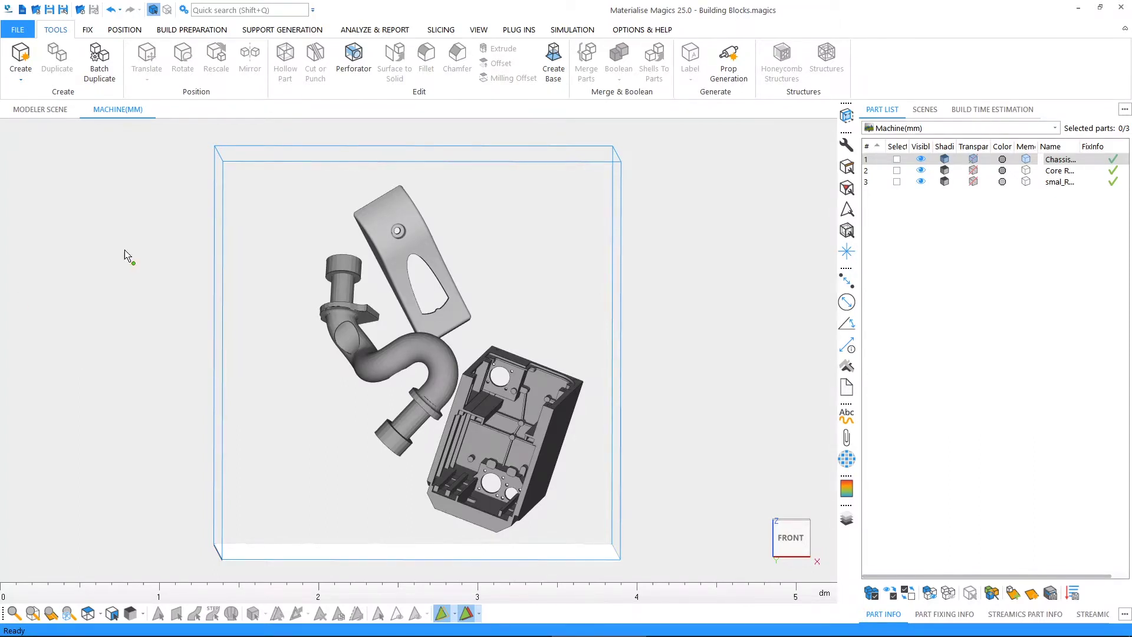
- Visit the modeler scene and orbit the parts, then return to the machine build scene
click(56, 109)
mouse_move(366, 331)
right_down()
mouse_move(298, 326)
mouse_move(386, 339)
right_up()
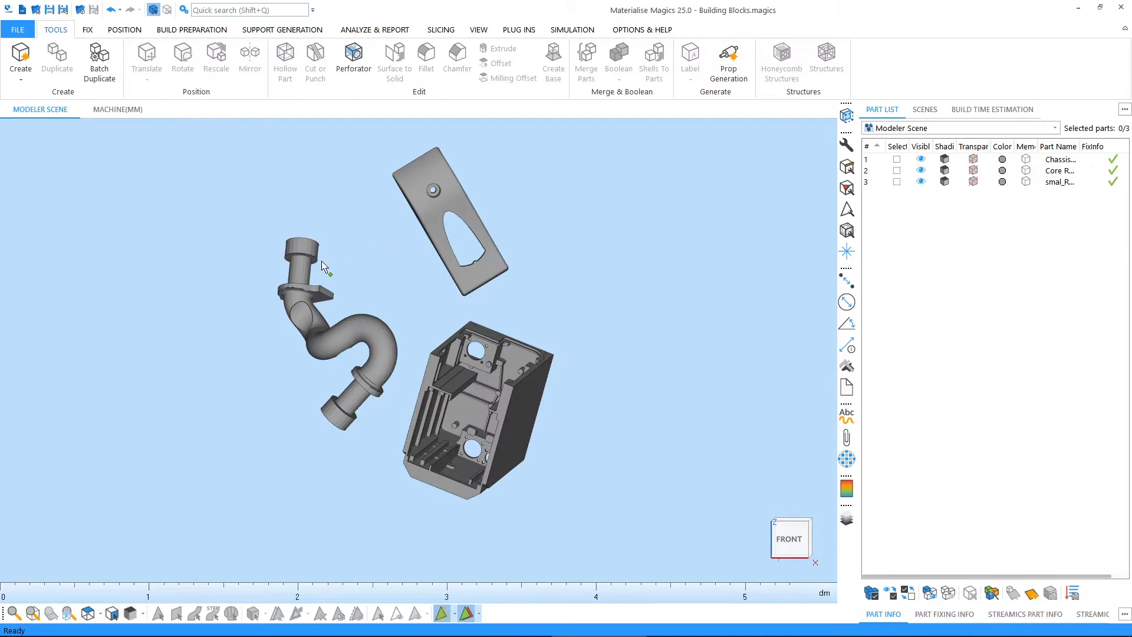
click(100, 615)
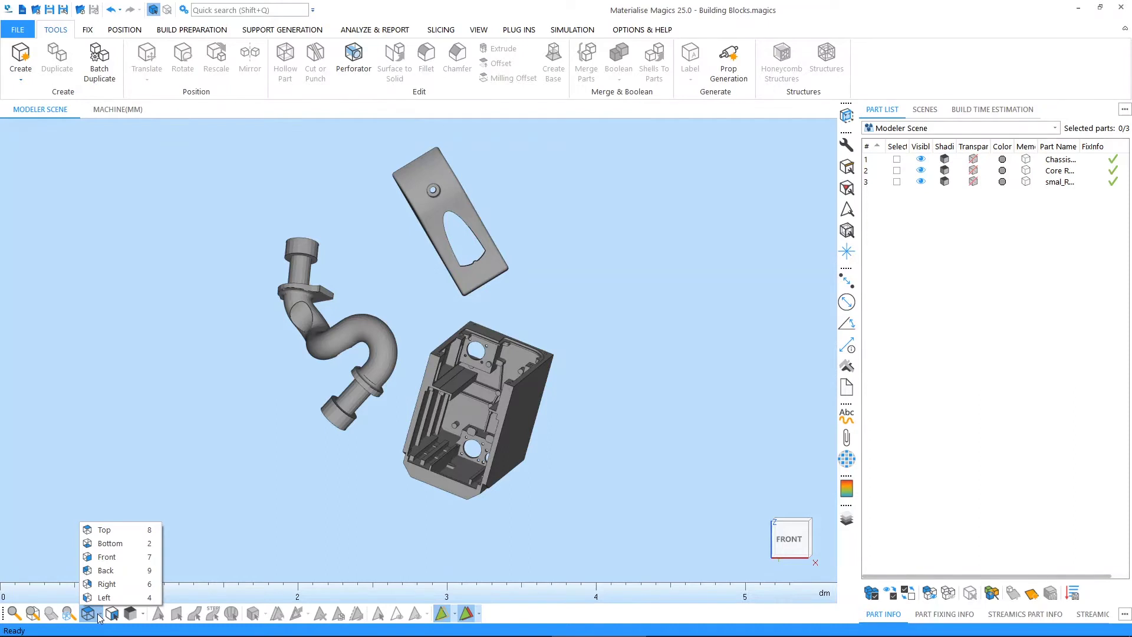
click(119, 110)
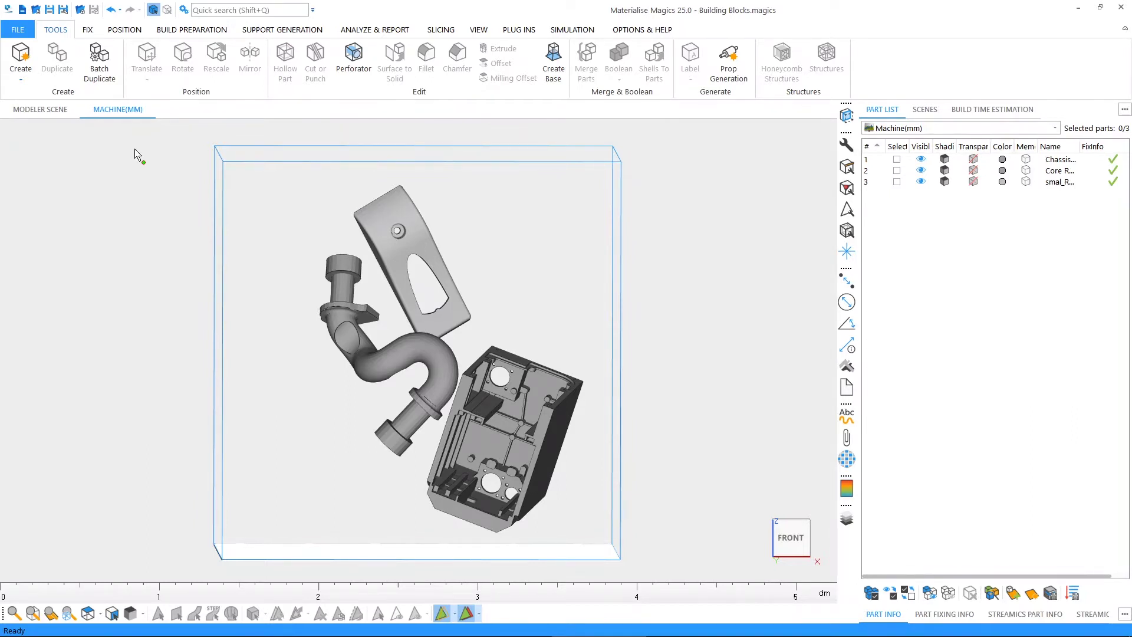
- Tour the FIX, POSITION, BUILD PREPARATION, SUPPORT GENERATION and ANALYZE & REPORT tabs, back to FIX, and select Chassis
click(89, 30)
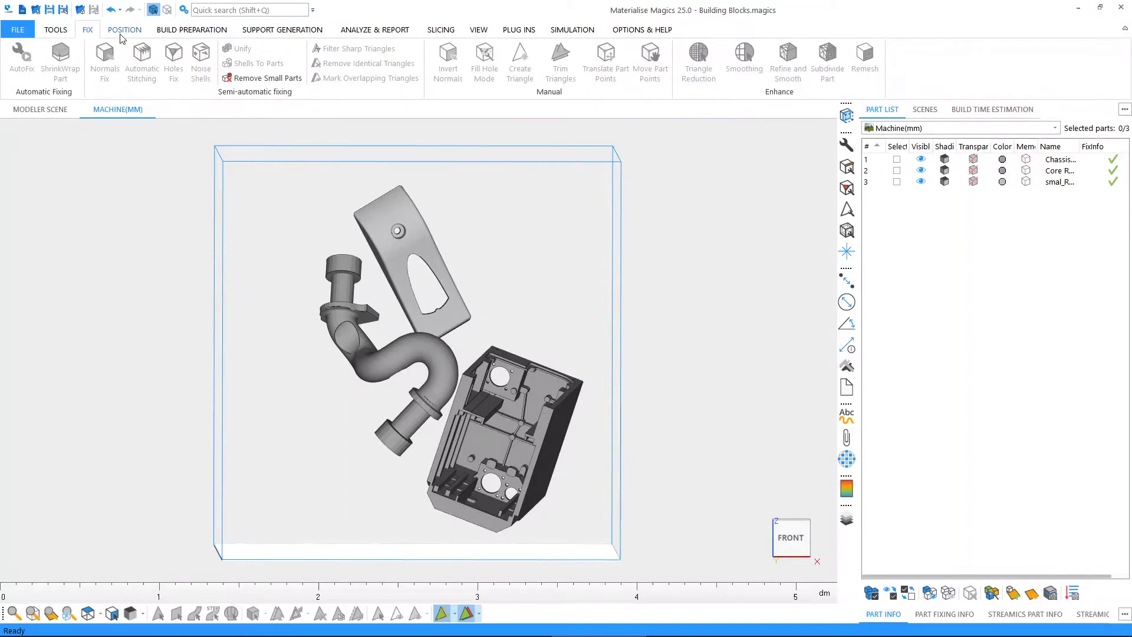
click(122, 33)
click(180, 31)
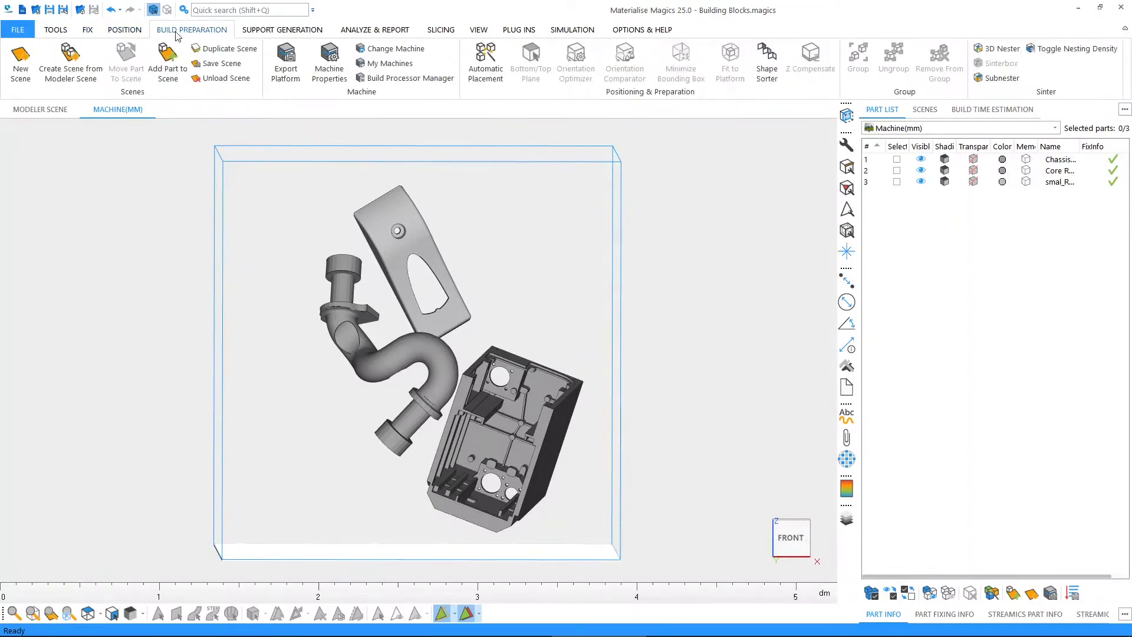
click(246, 33)
click(350, 29)
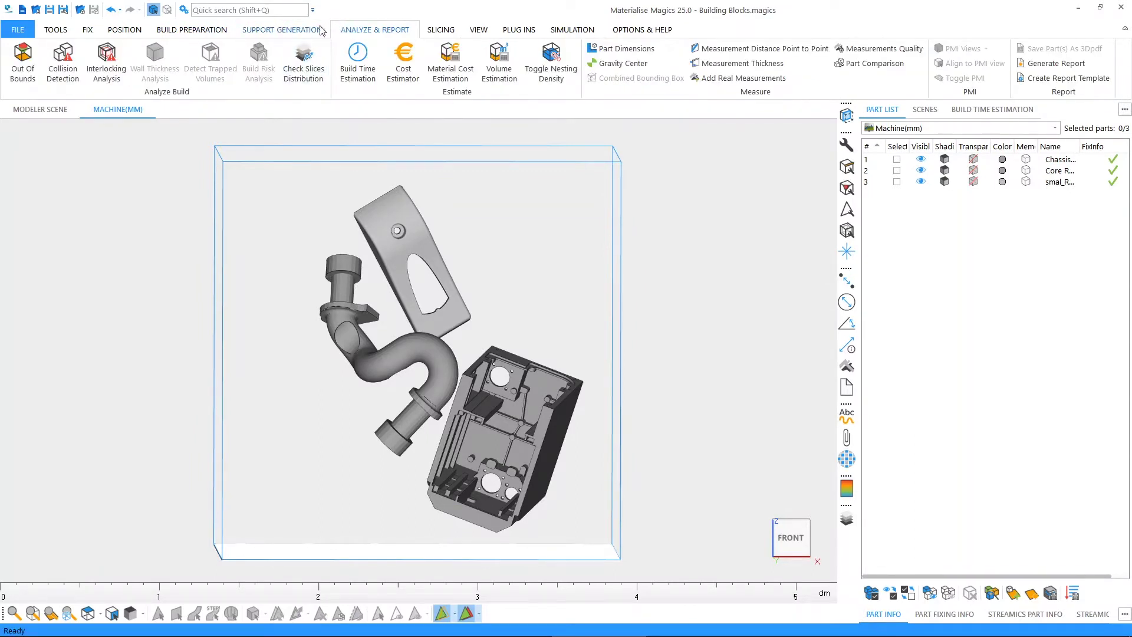
click(87, 29)
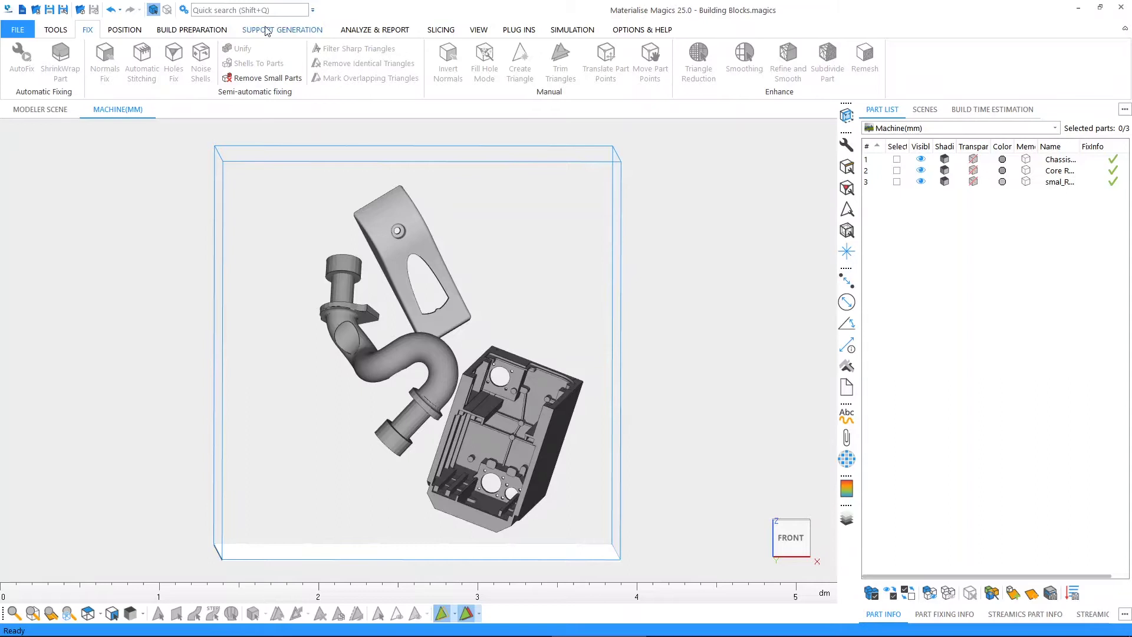
click(897, 160)
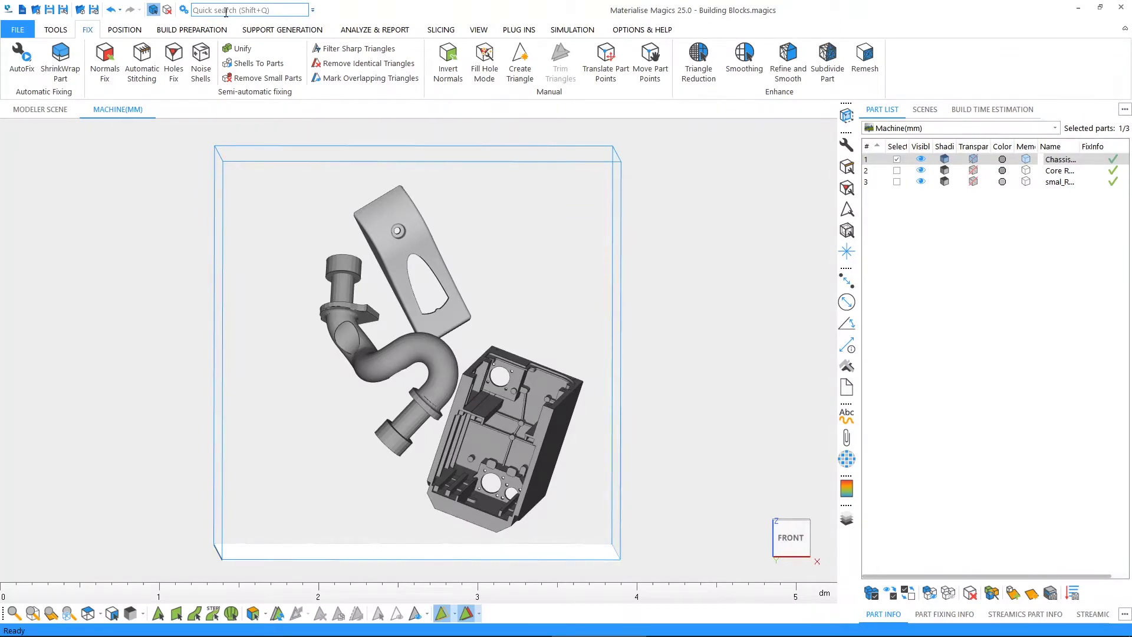
click(225, 10)
text(cham)
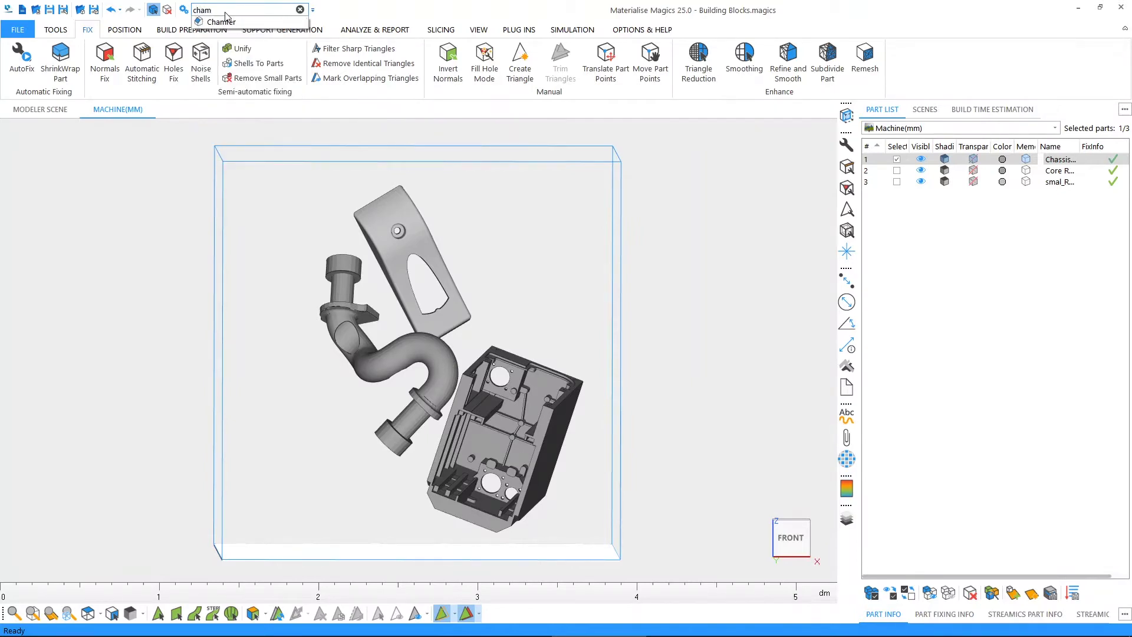
click(223, 22)
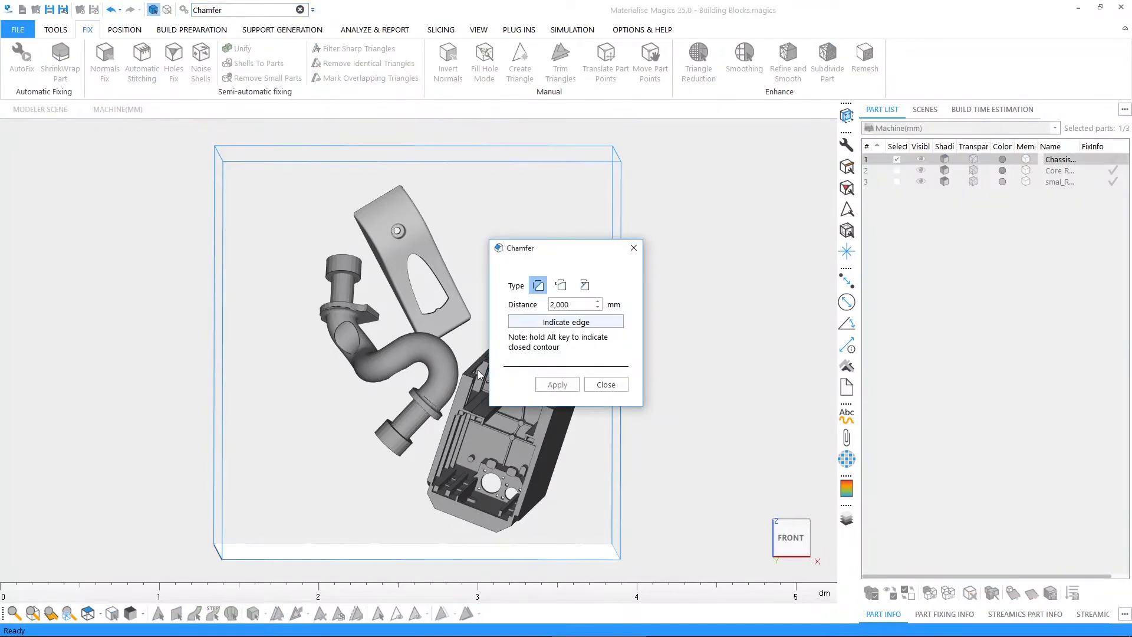
click(634, 253)
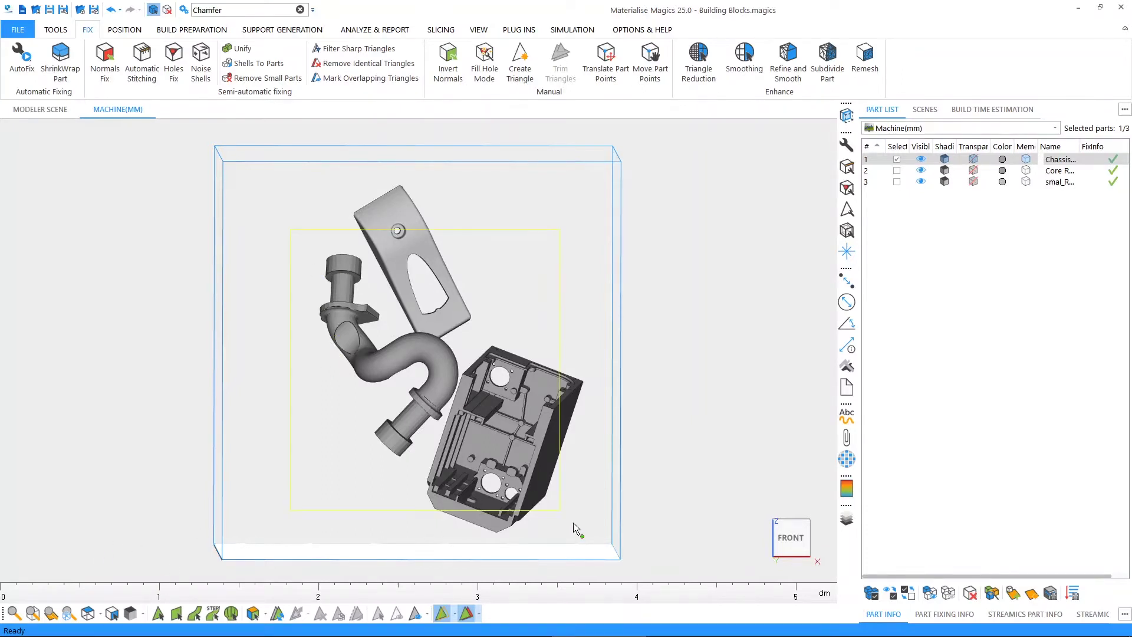
- Select all three parts and cycle their display through Shade, Triangle, Bounding Box, then back to Shade
key(ctrl+a)
click(143, 615)
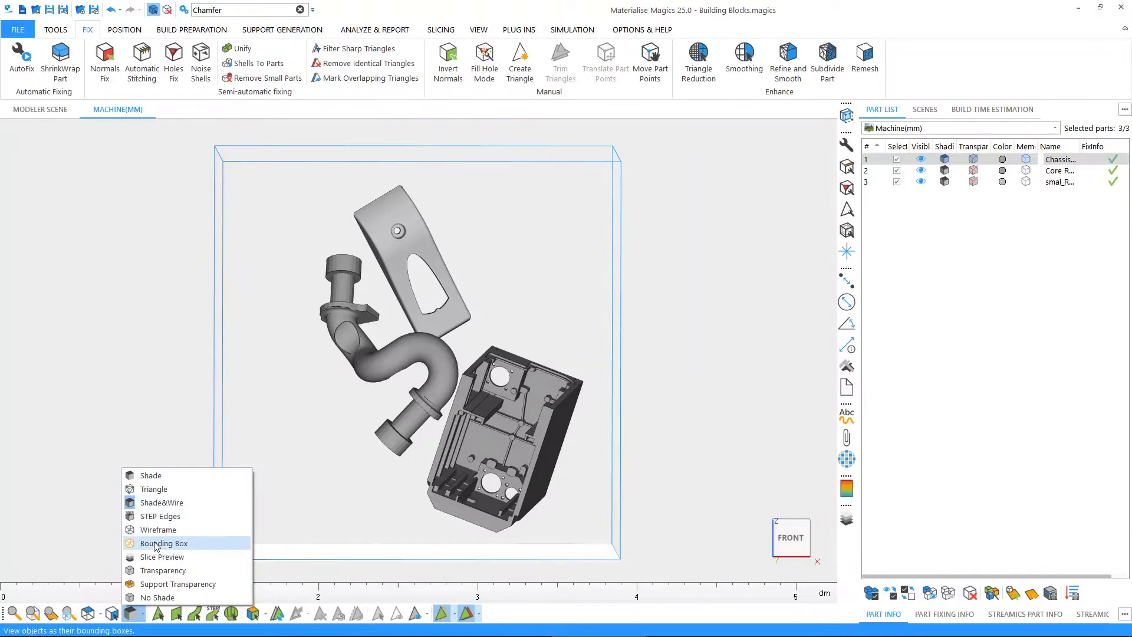
click(152, 476)
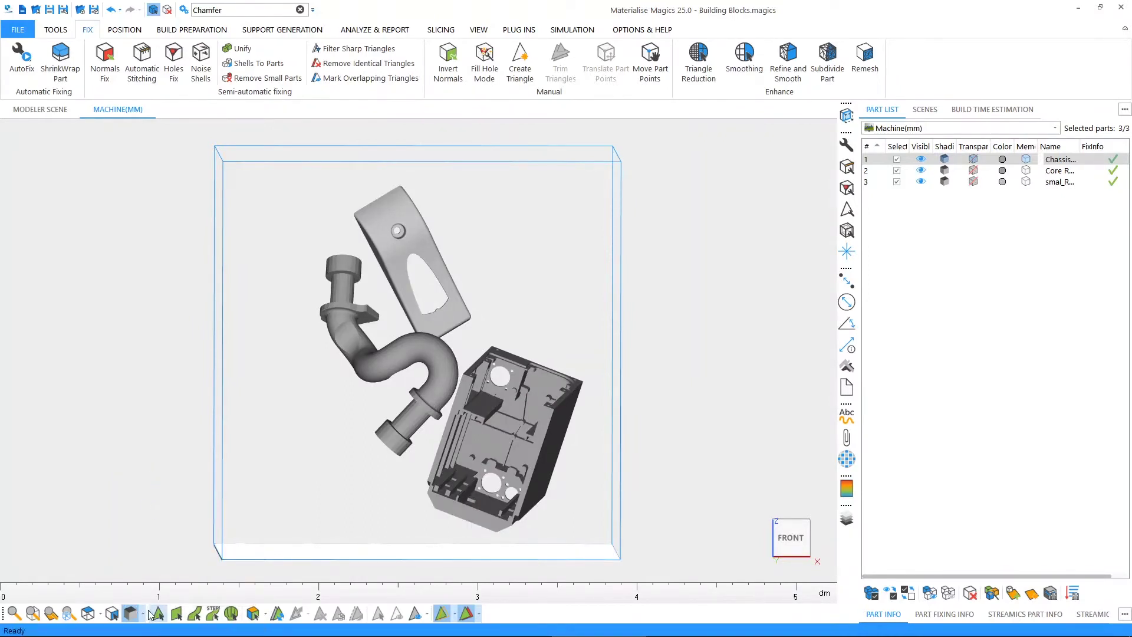
click(142, 615)
click(148, 493)
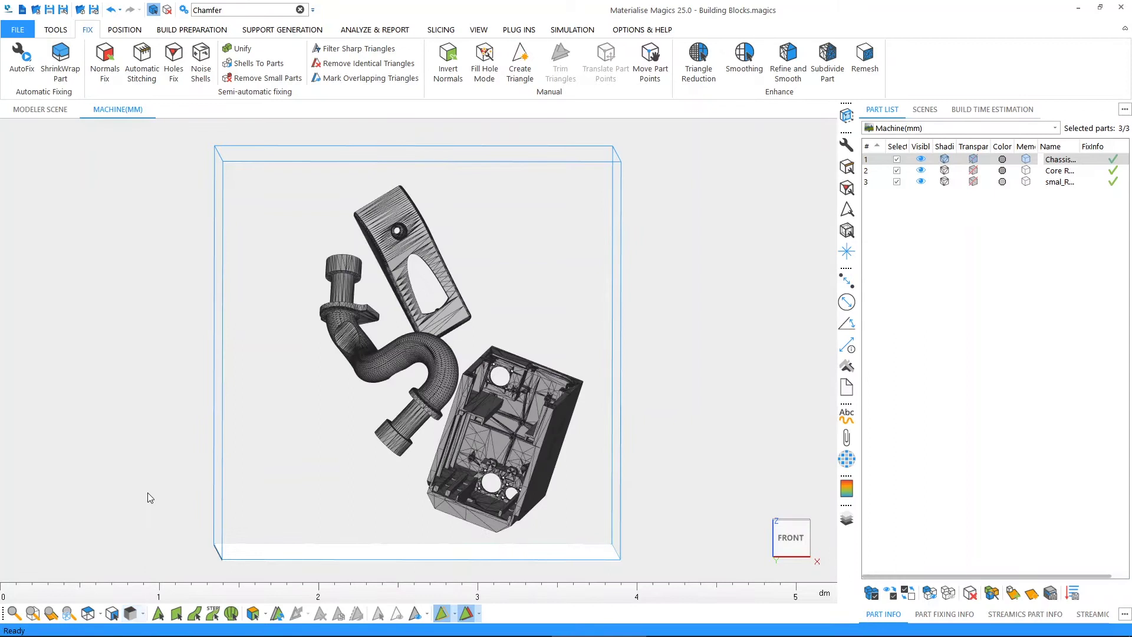
click(143, 614)
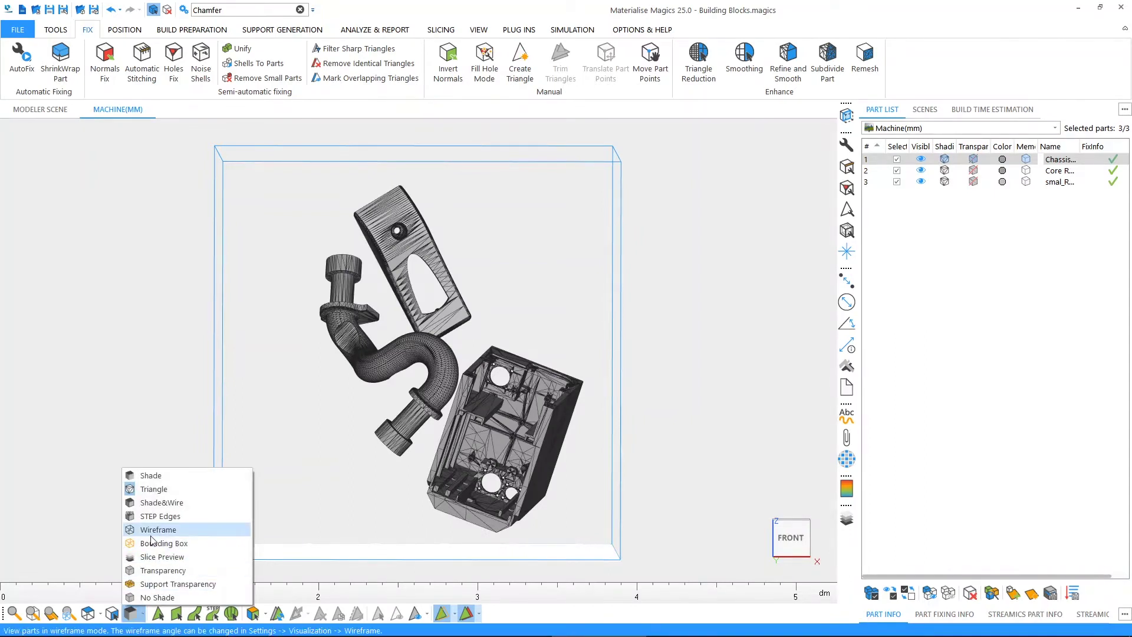
click(154, 543)
click(144, 615)
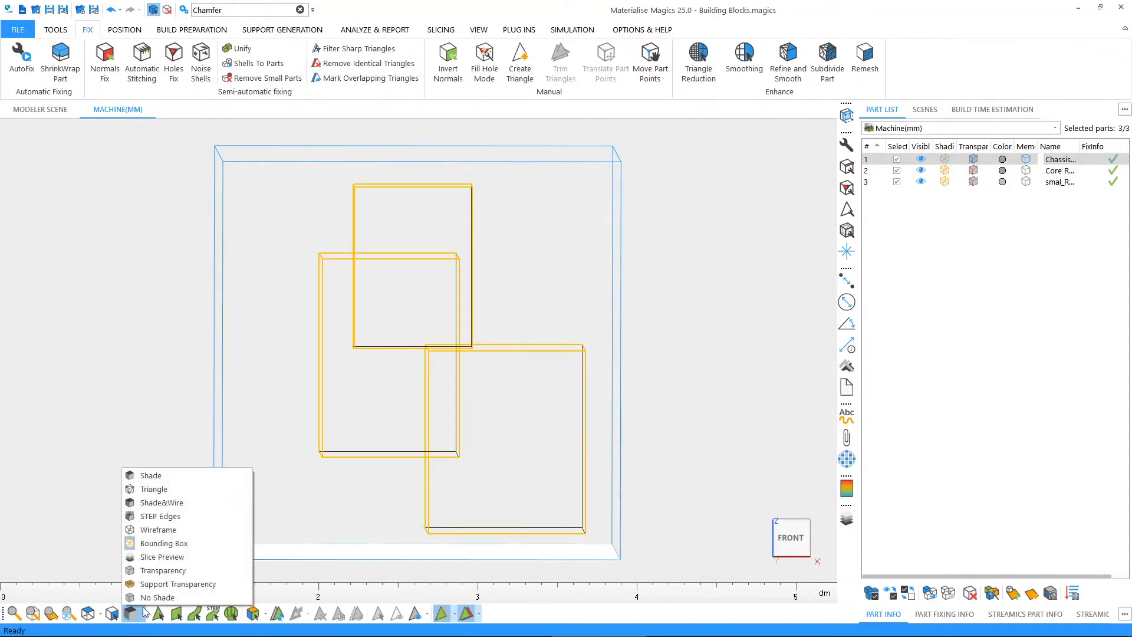
click(152, 504)
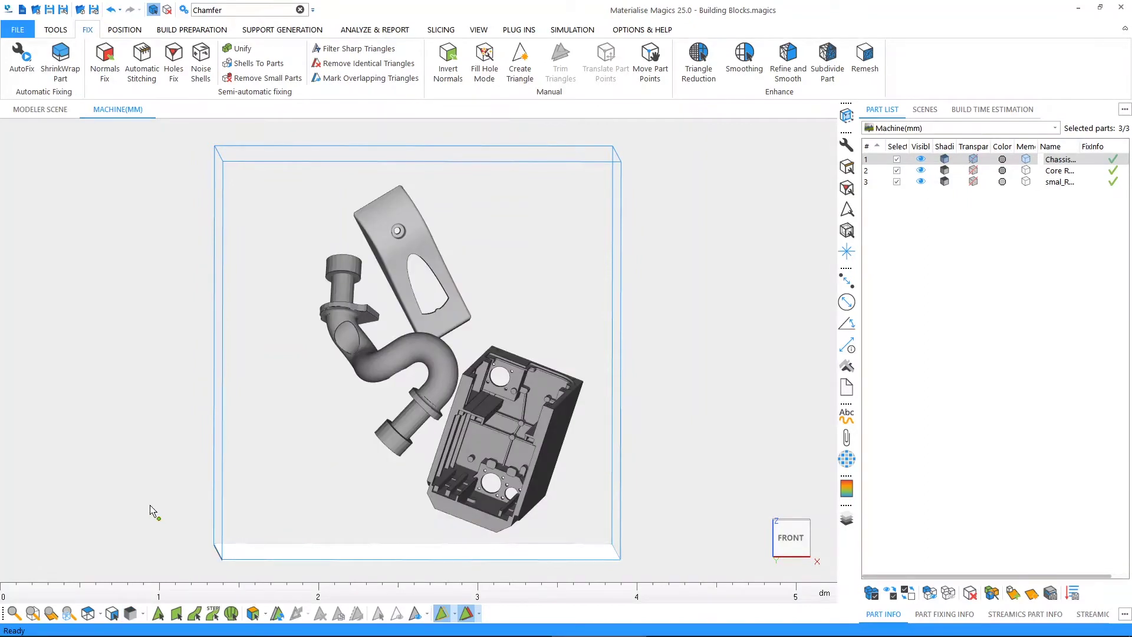
- Toggle Transparency on and then off, leaving the parts opaque
click(143, 615)
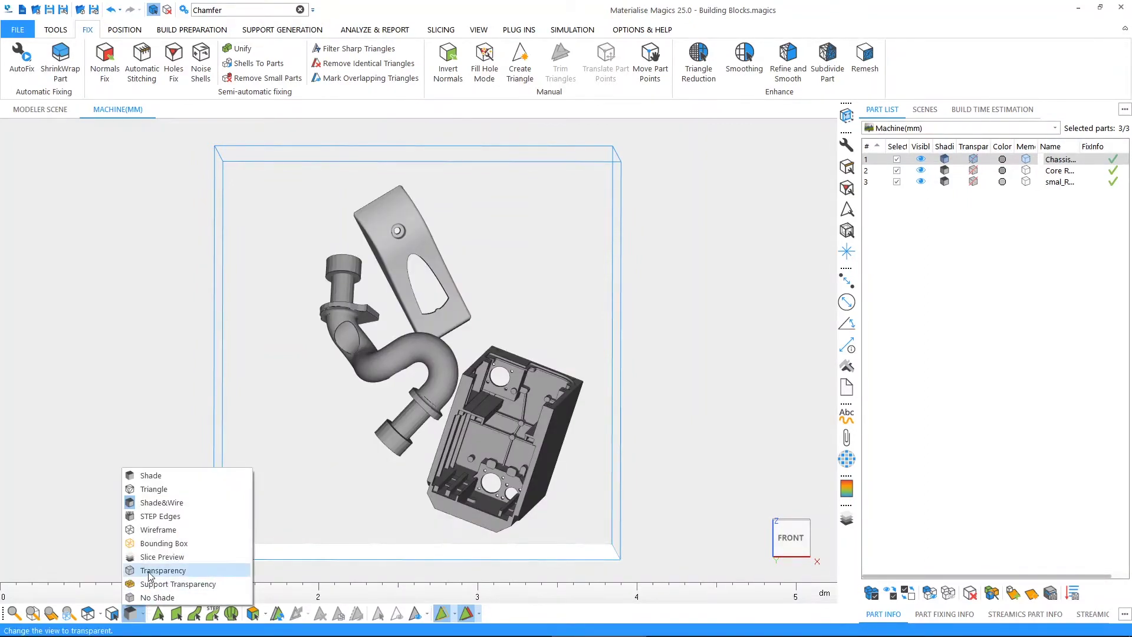
click(154, 570)
click(144, 614)
click(148, 571)
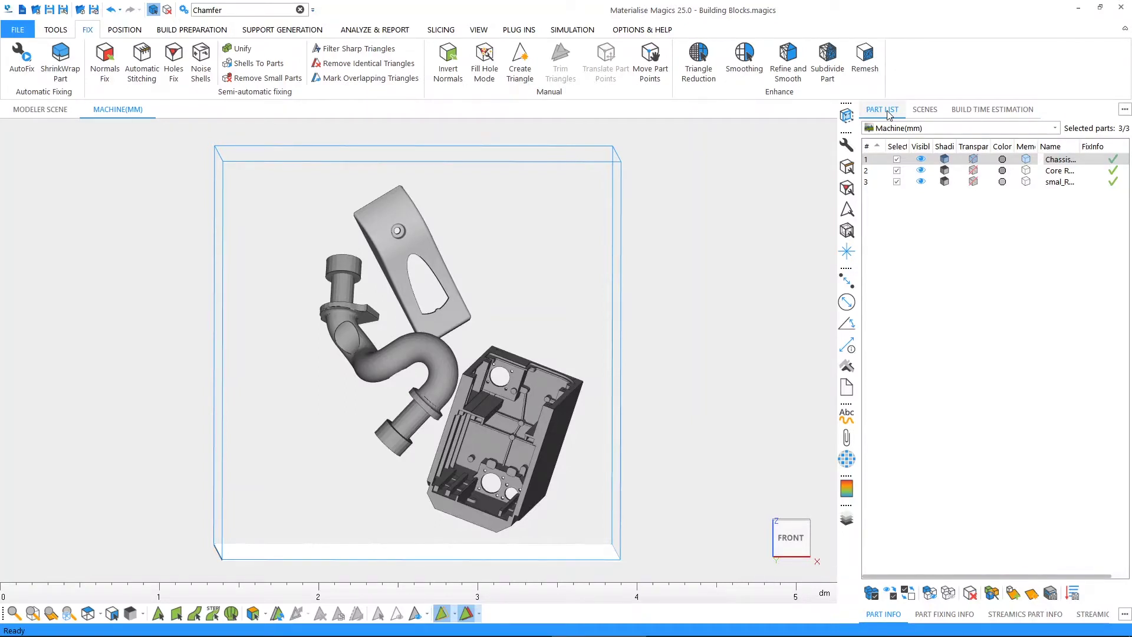
- Toggle selection of the second part, then hide and re-show the pipe, plate and chassis parts
click(897, 170)
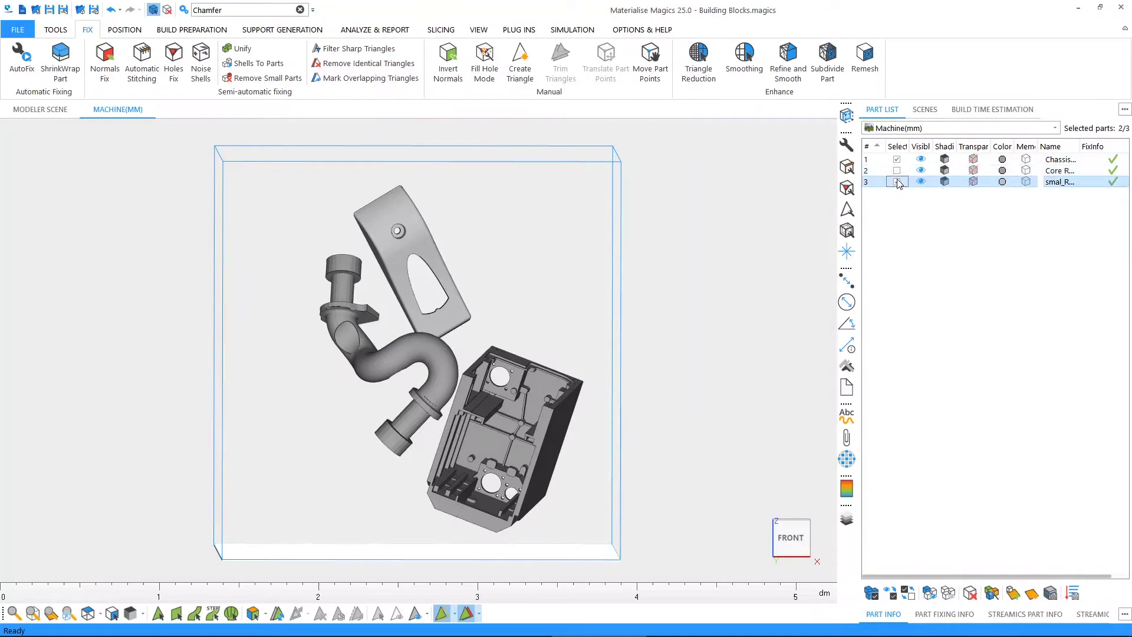
click(897, 171)
click(897, 171)
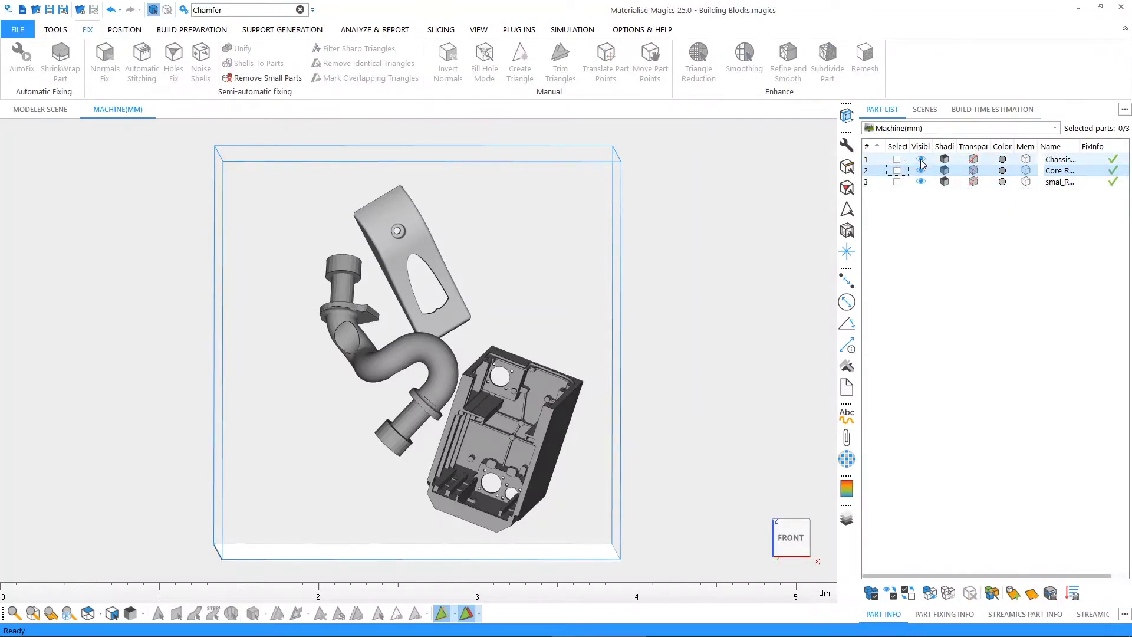
click(921, 171)
click(921, 170)
click(921, 181)
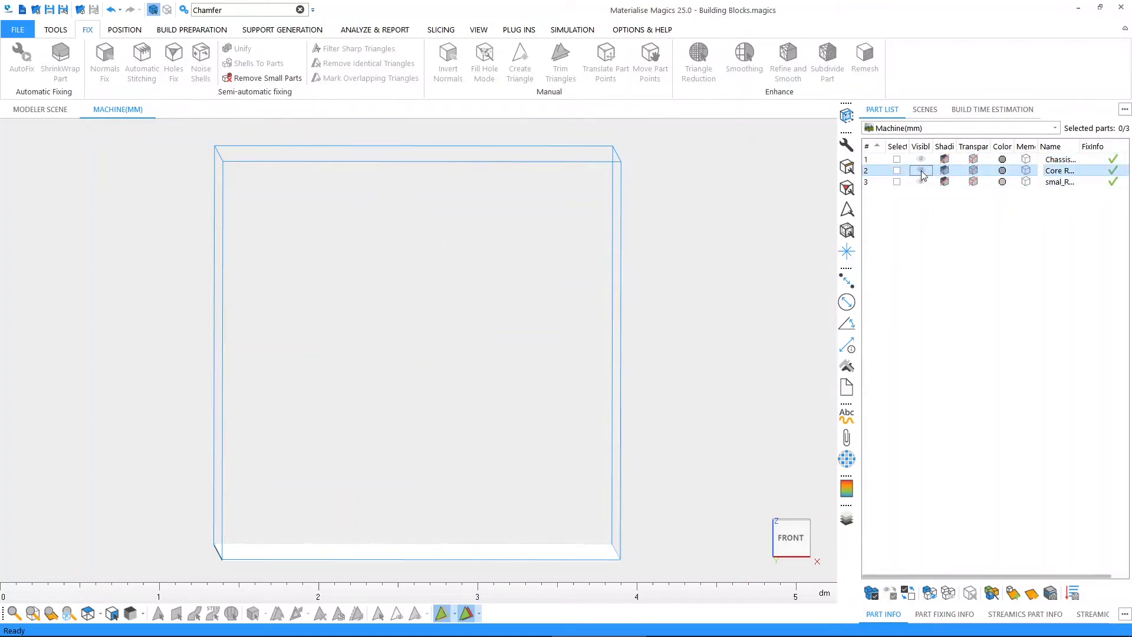
click(921, 170)
click(921, 159)
click(921, 182)
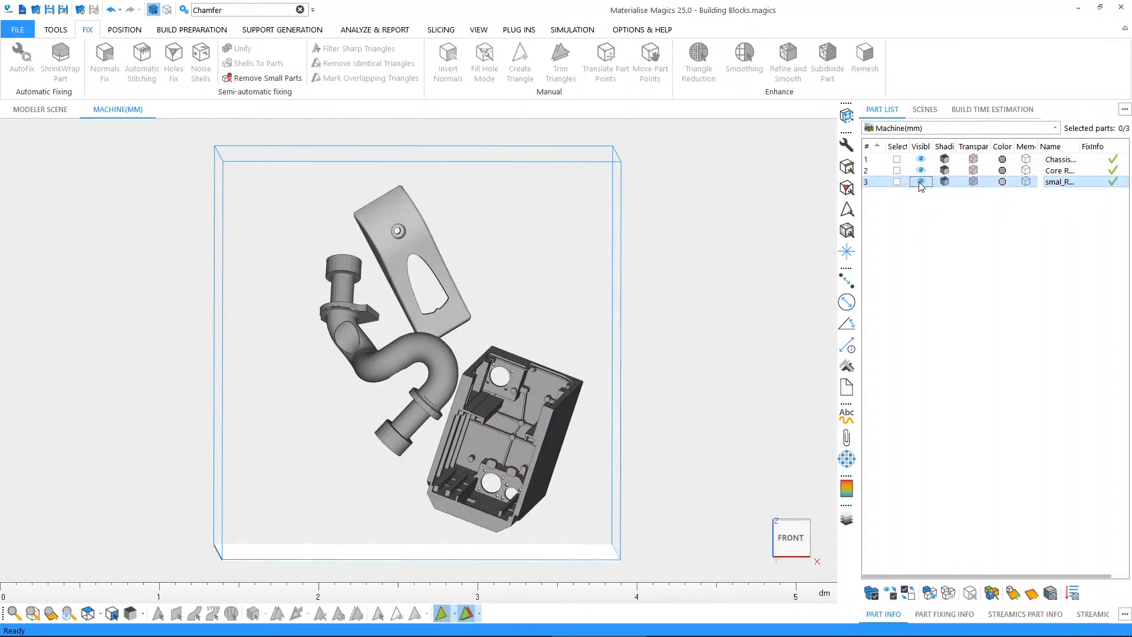
- Toggle the chassis housing between transparent and opaque, leaving it opaque
click(947, 161)
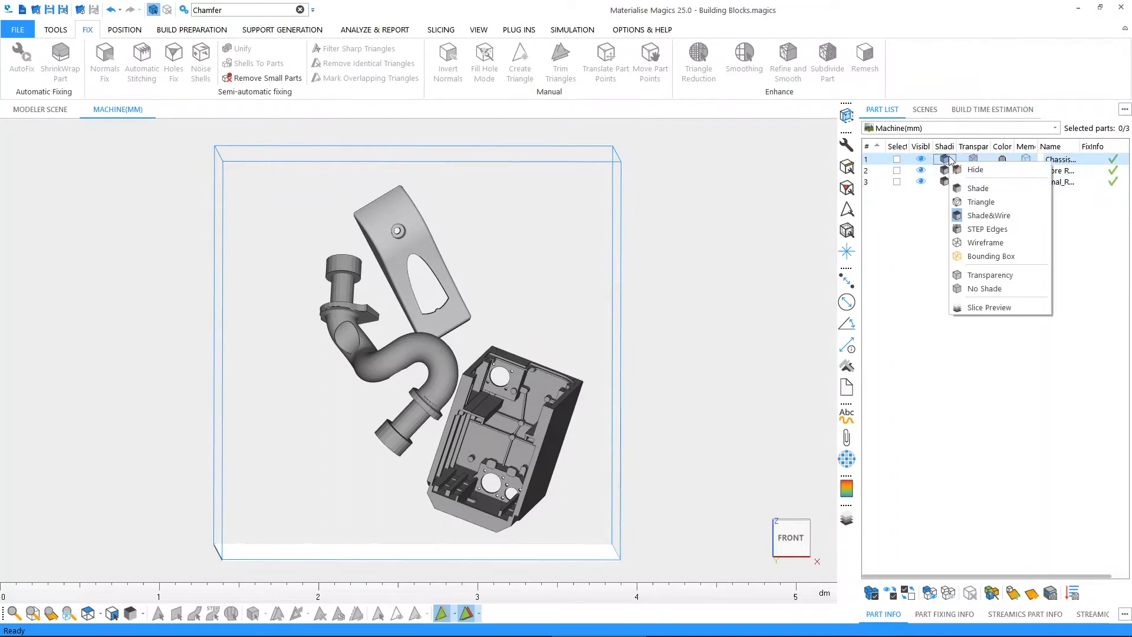
click(948, 159)
click(970, 159)
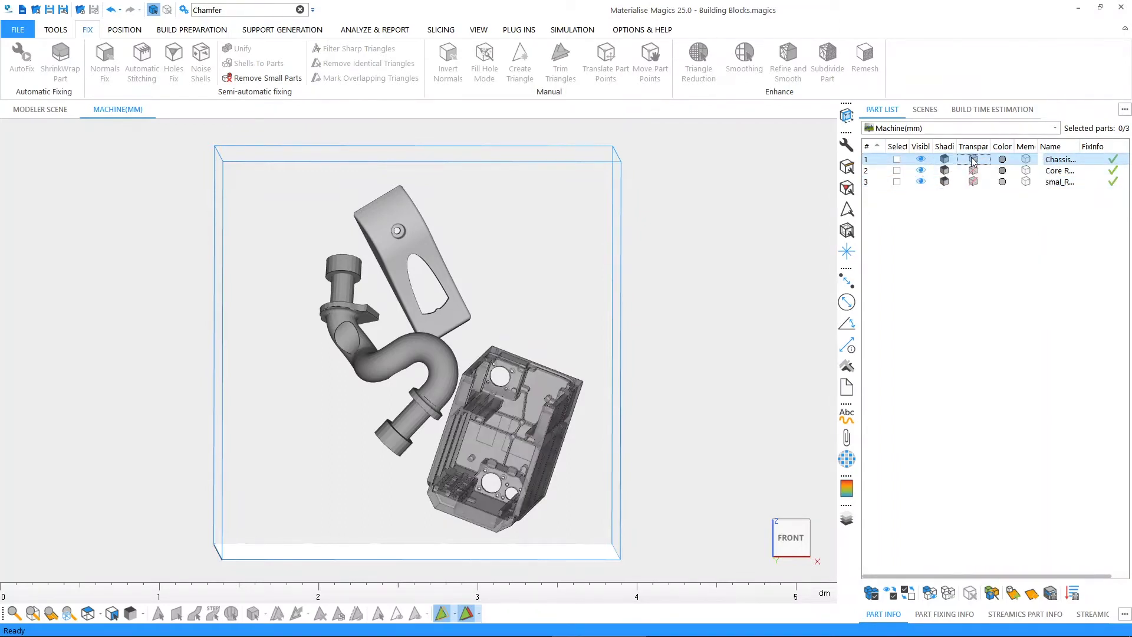
click(973, 160)
click(973, 160)
click(973, 160)
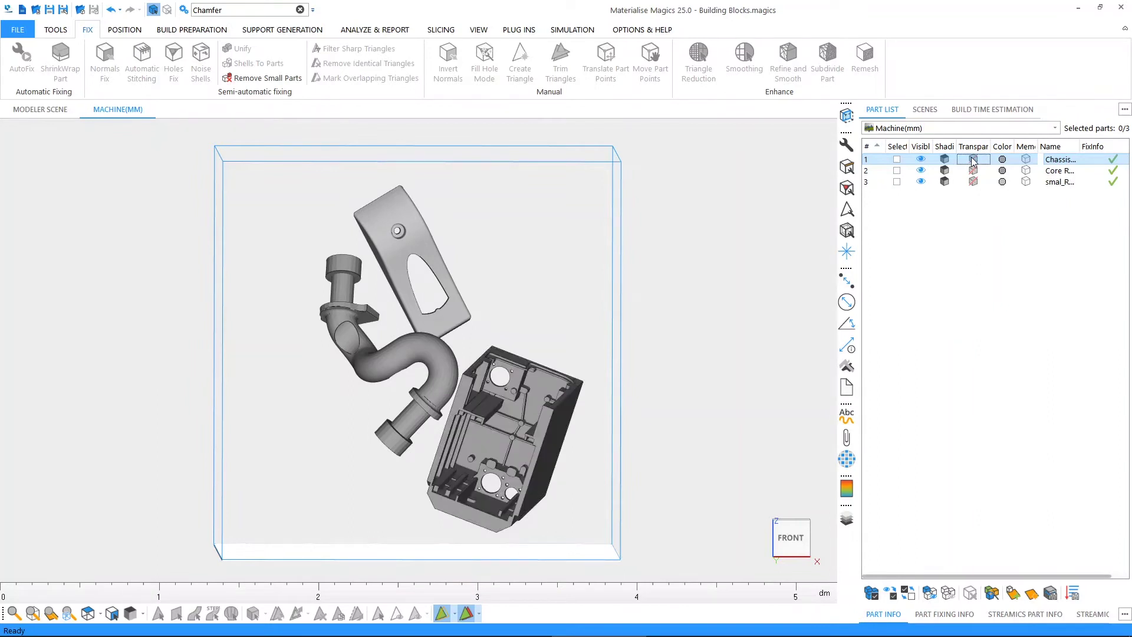
- Colour the chassis housing dark red, then dismiss the part list column menu unchanged
click(1002, 160)
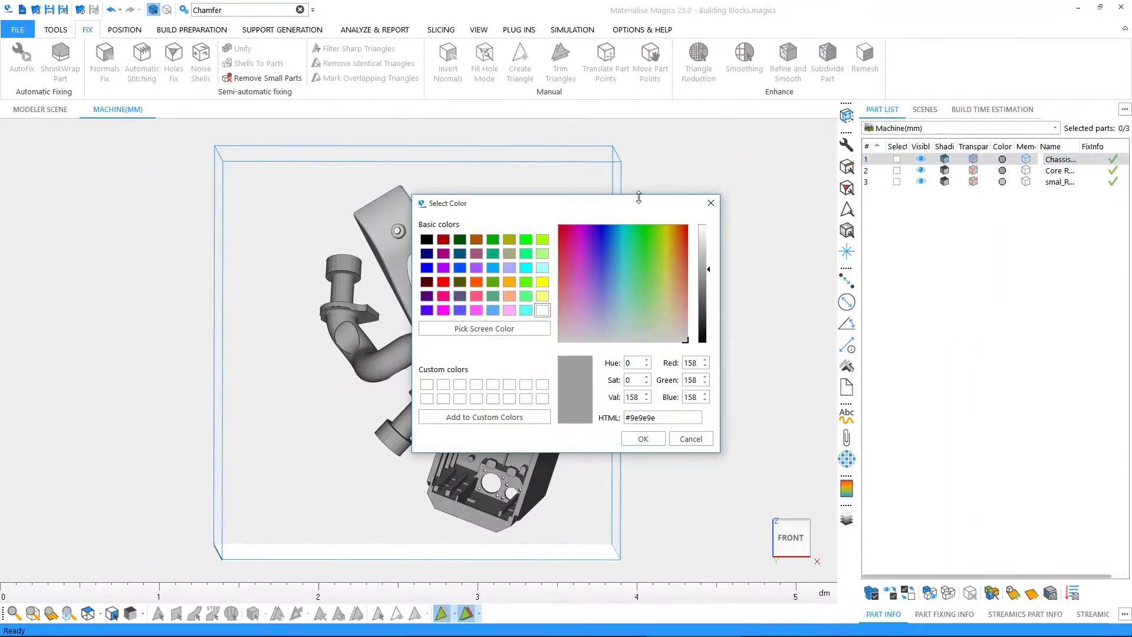
click(561, 228)
click(643, 439)
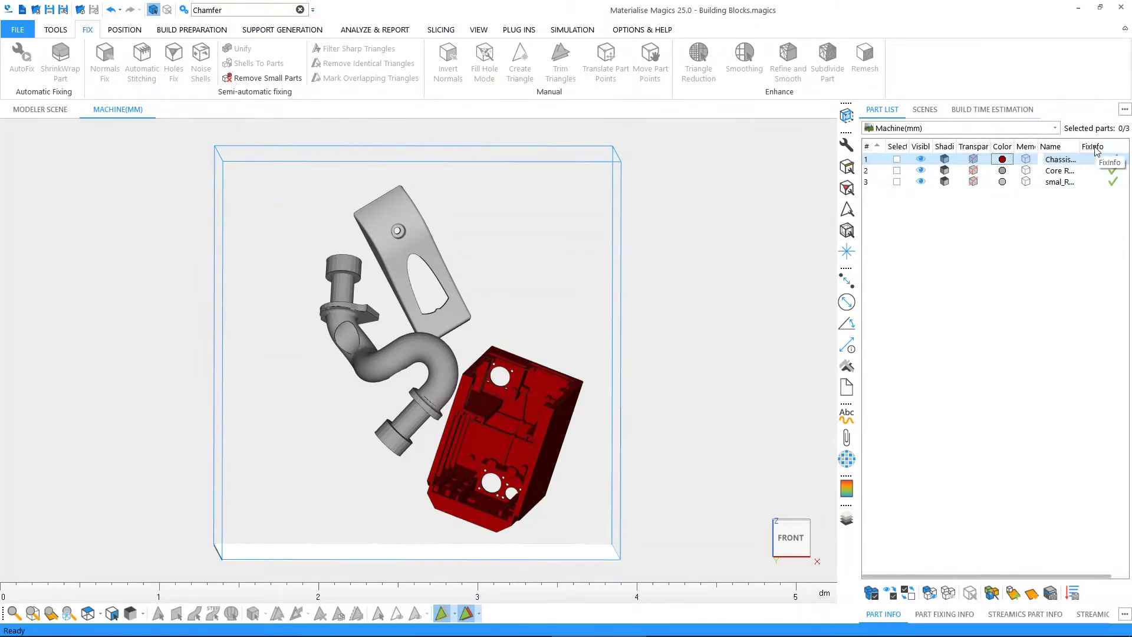
right_click(1047, 150)
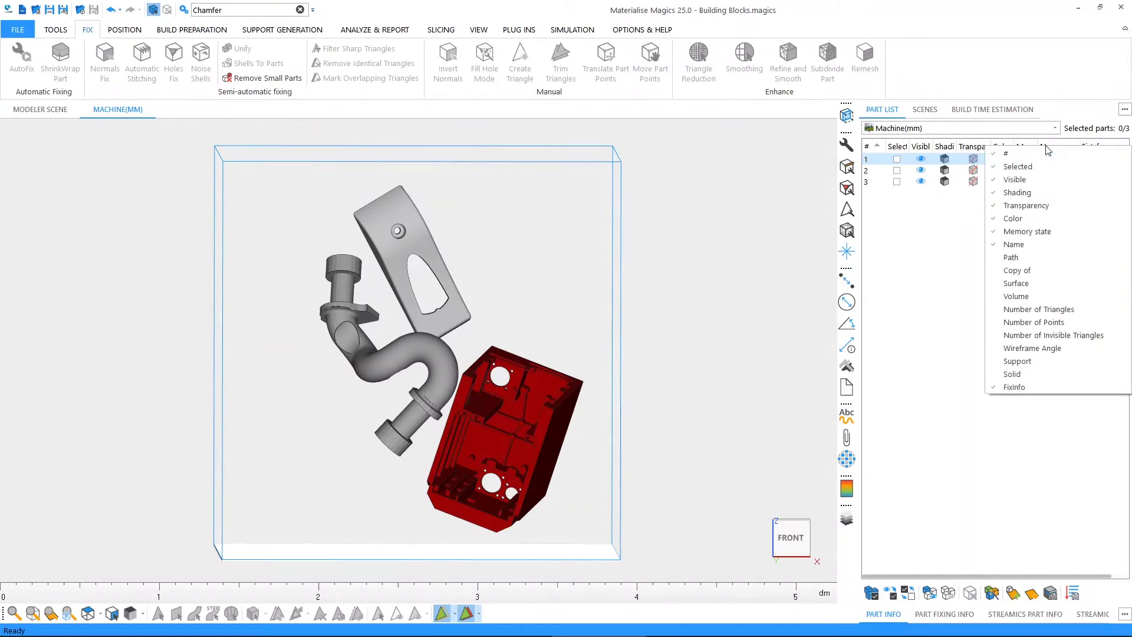
click(1035, 141)
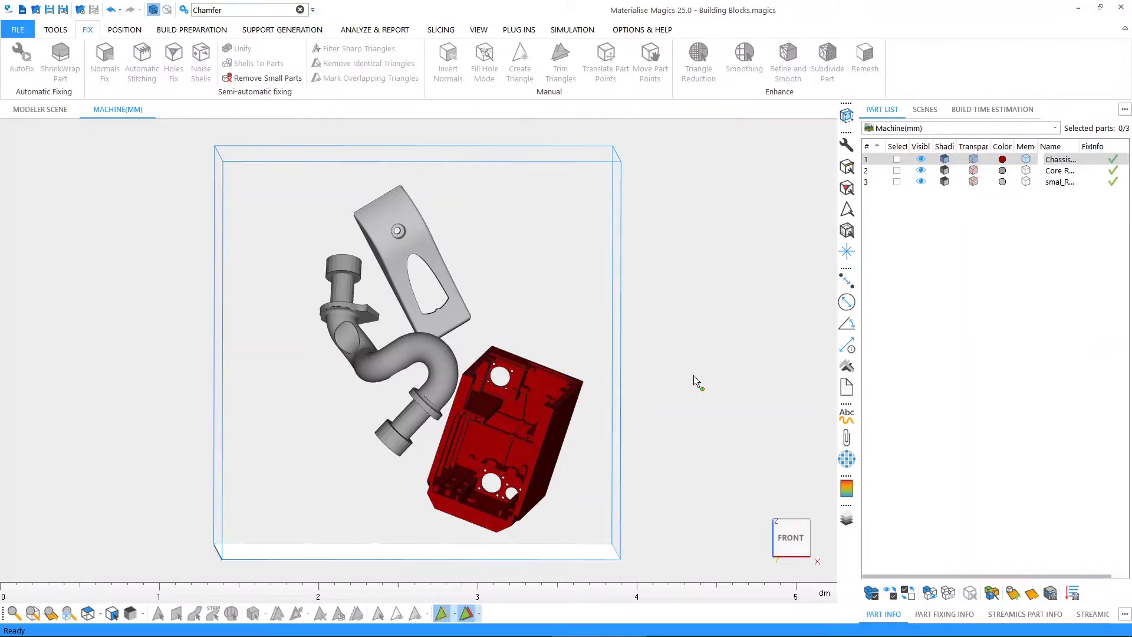
- Select the chassis part, check its Part Info dimensions, and review its error-free Part Fixing Info
click(884, 616)
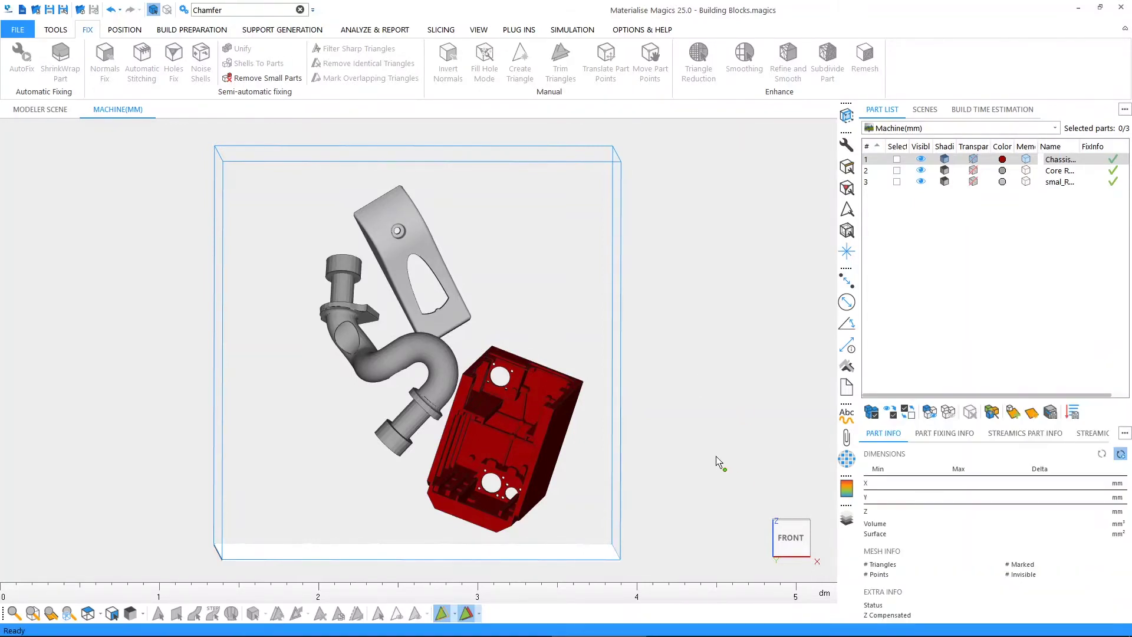
click(897, 159)
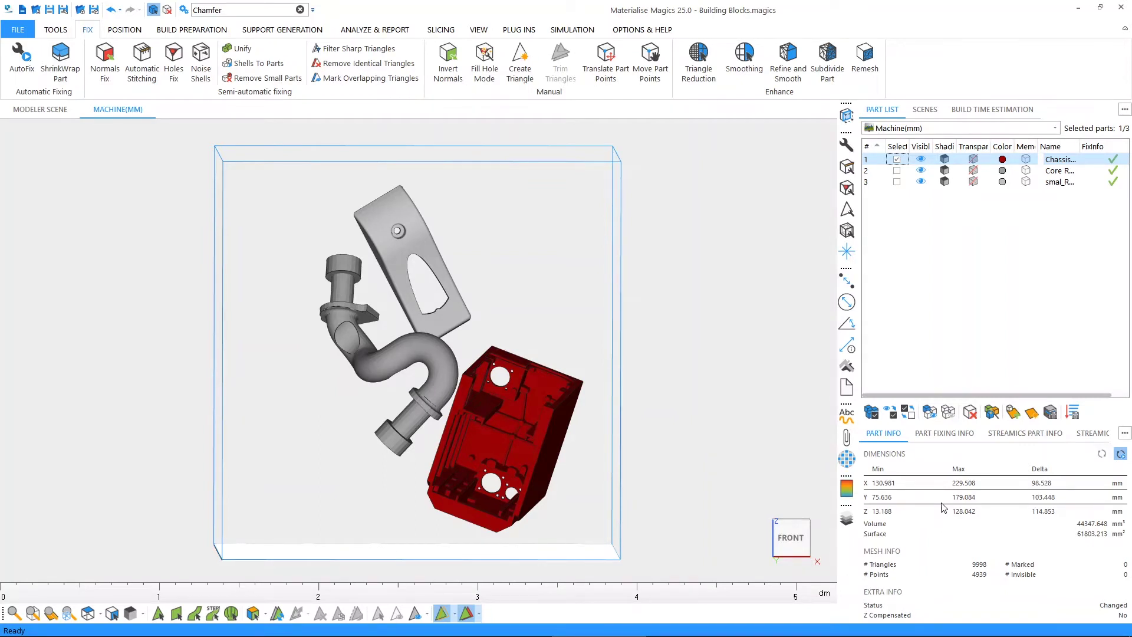
click(931, 434)
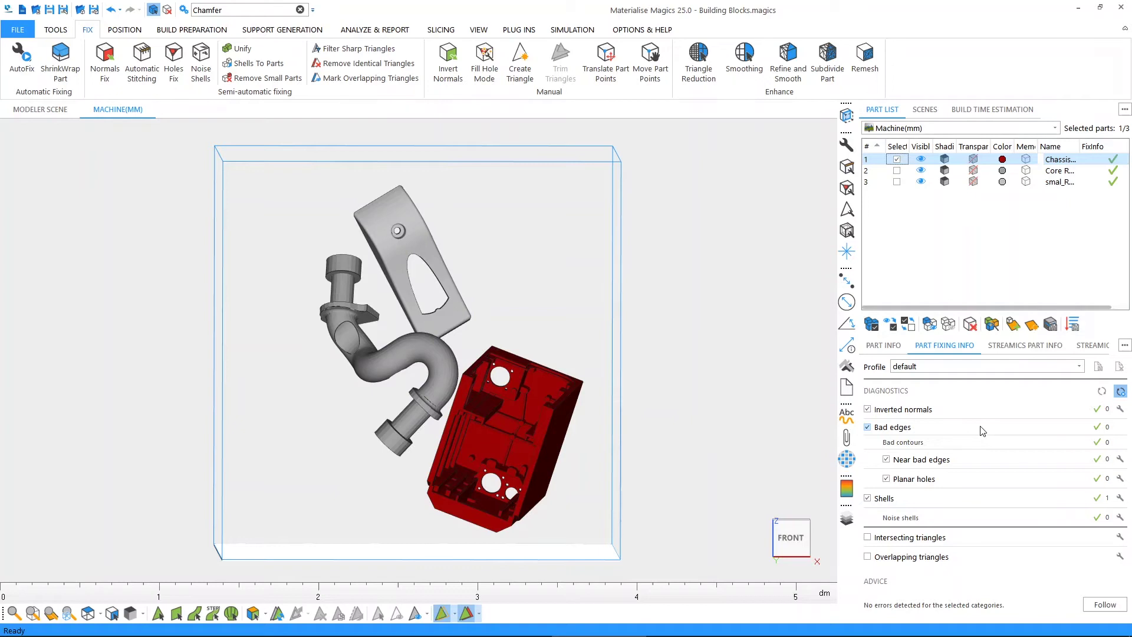
click(942, 346)
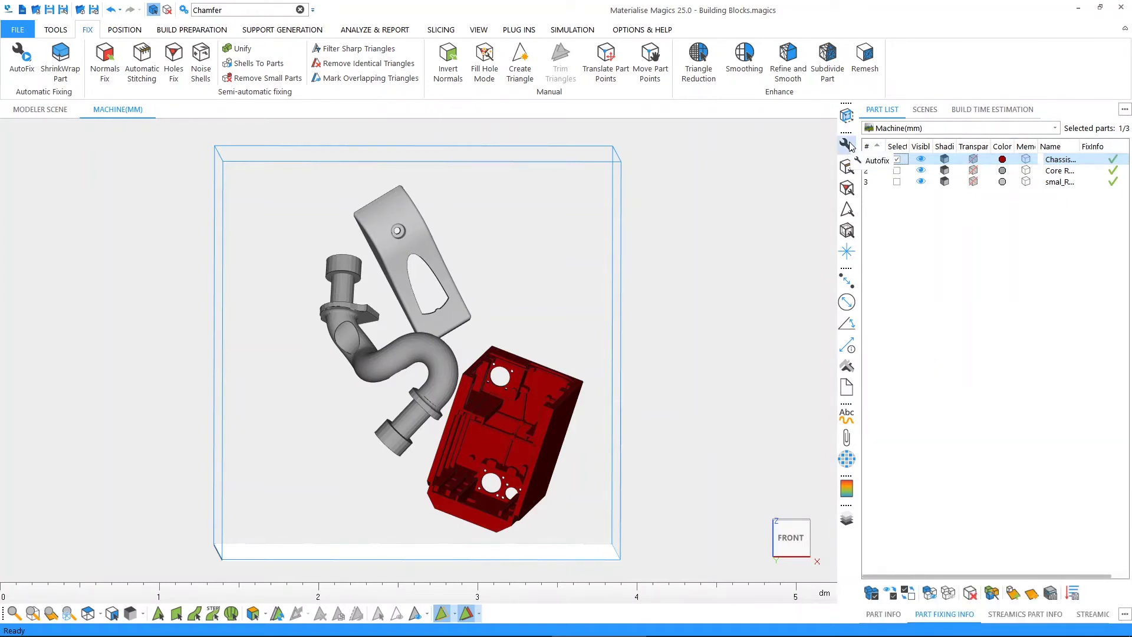
- Open Multi-Section and activate the X section at 86.676 and the Y section
click(848, 118)
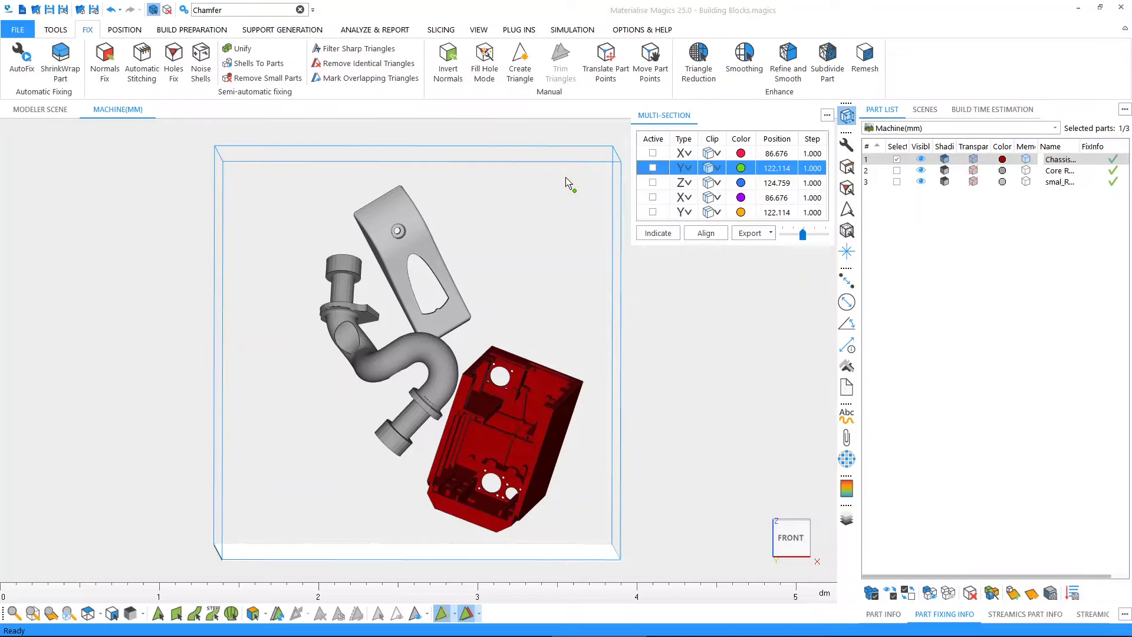
click(656, 154)
click(653, 153)
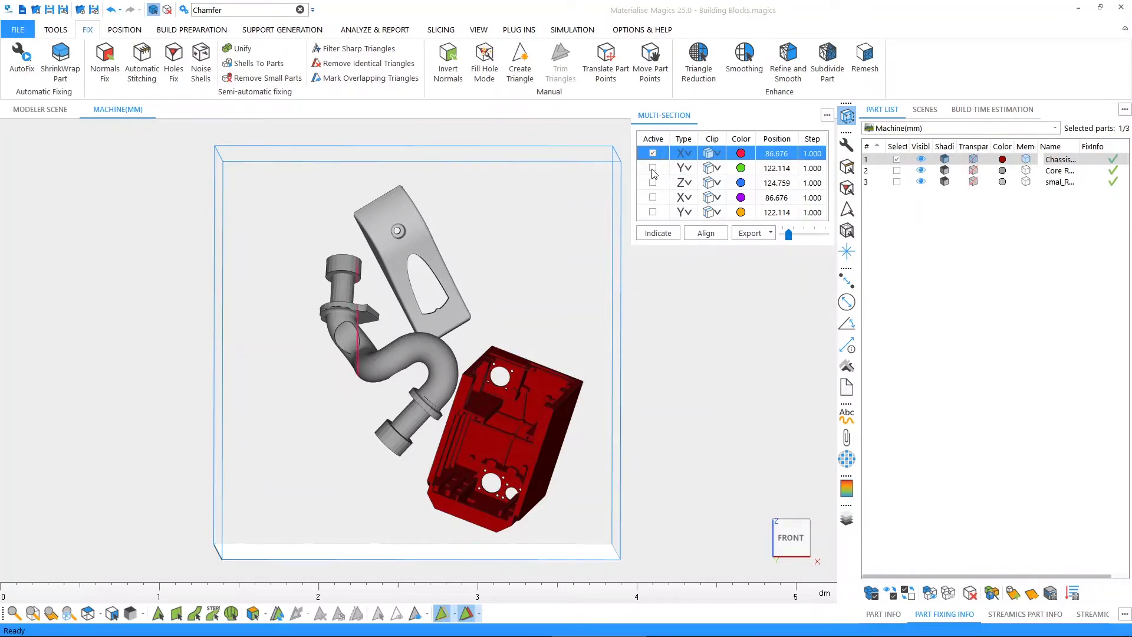
click(653, 169)
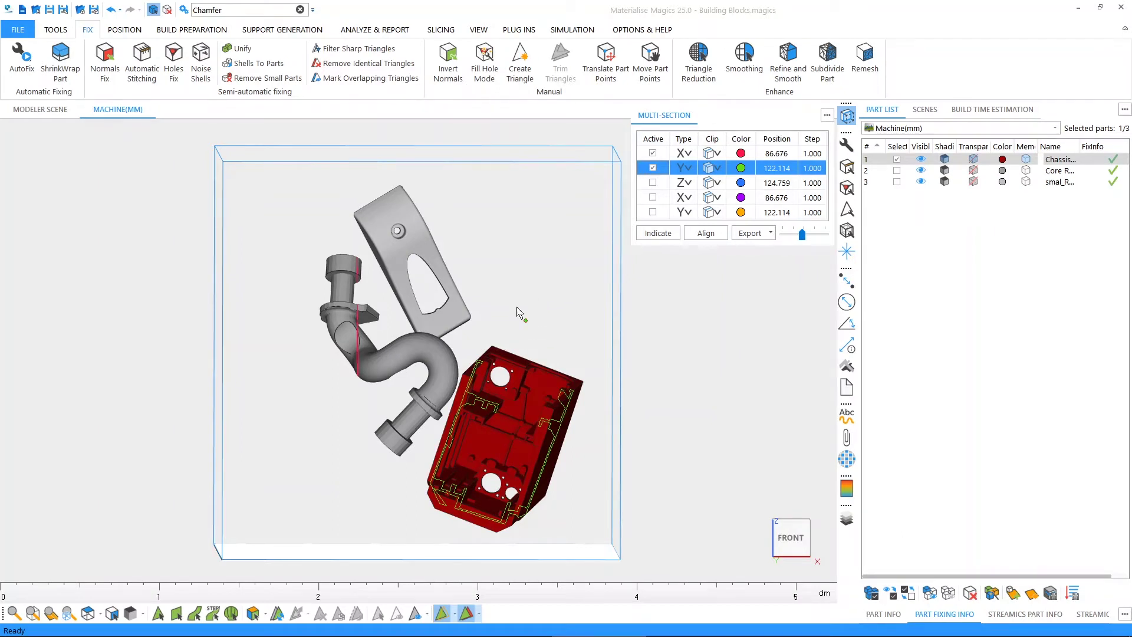
right_drag(500, 329, 414, 389)
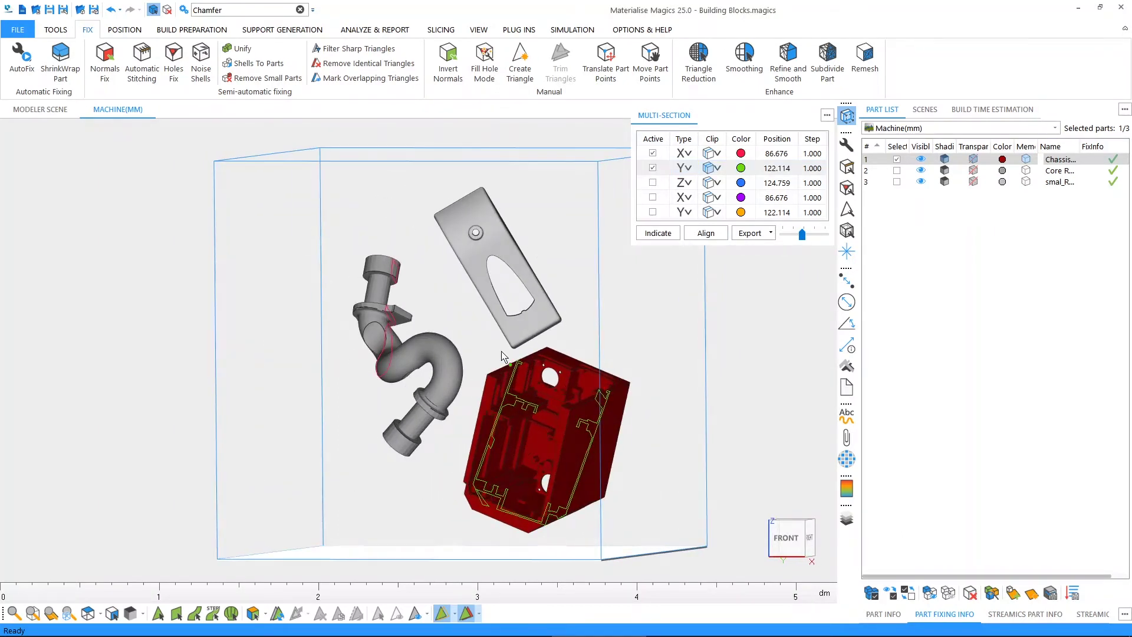
- Indicate on the red part to set the Y section to 116.429, then toggle Clip on and off
click(652, 236)
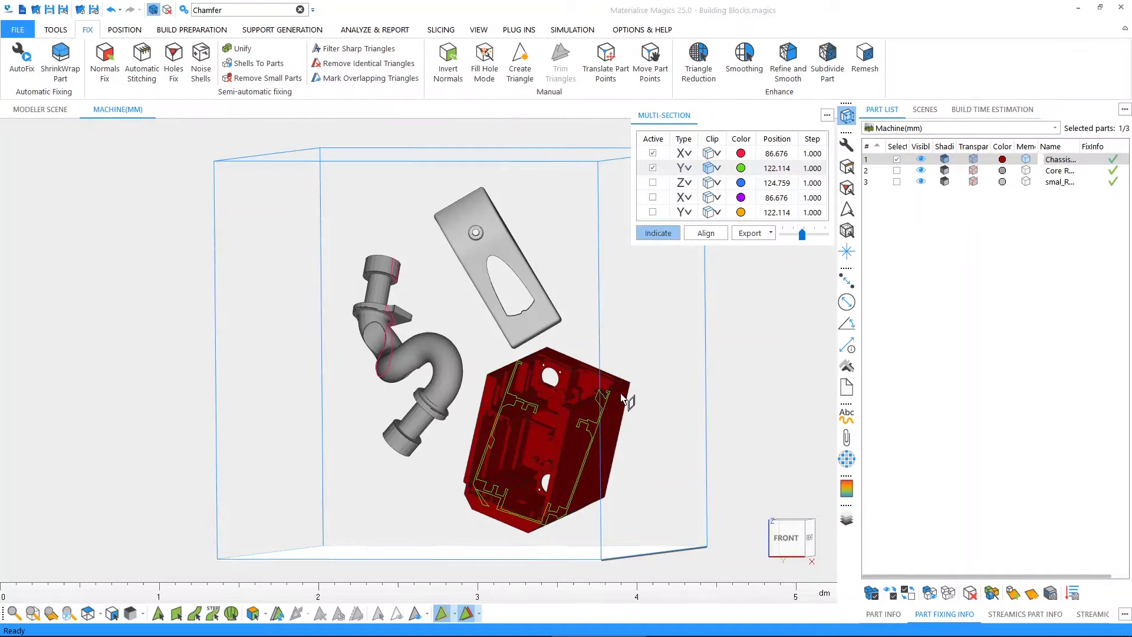
click(584, 461)
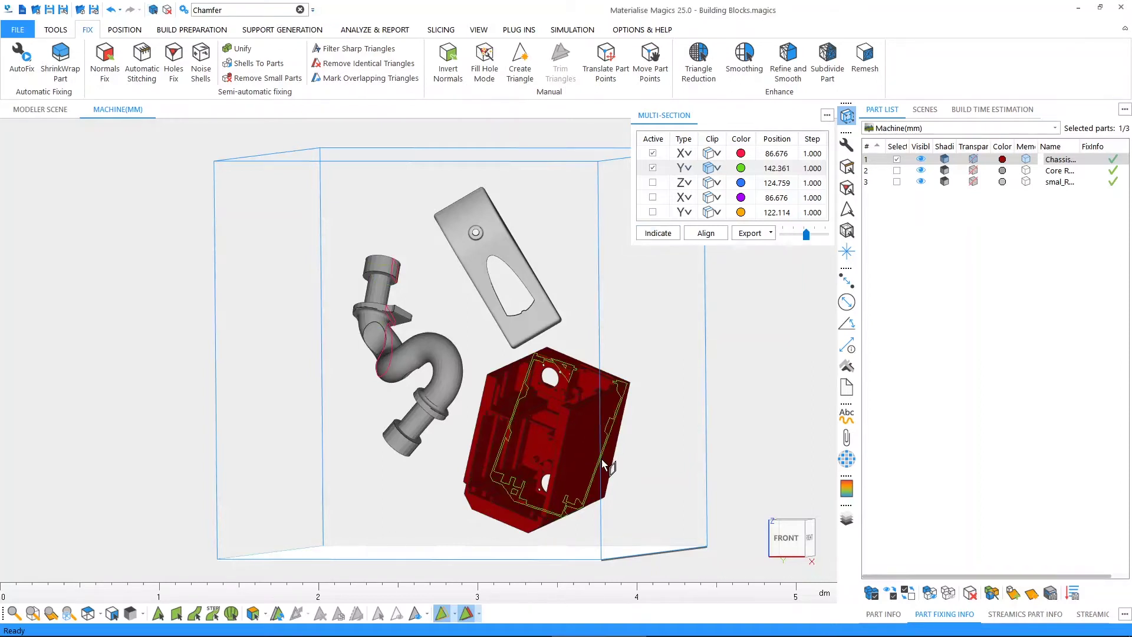
click(583, 463)
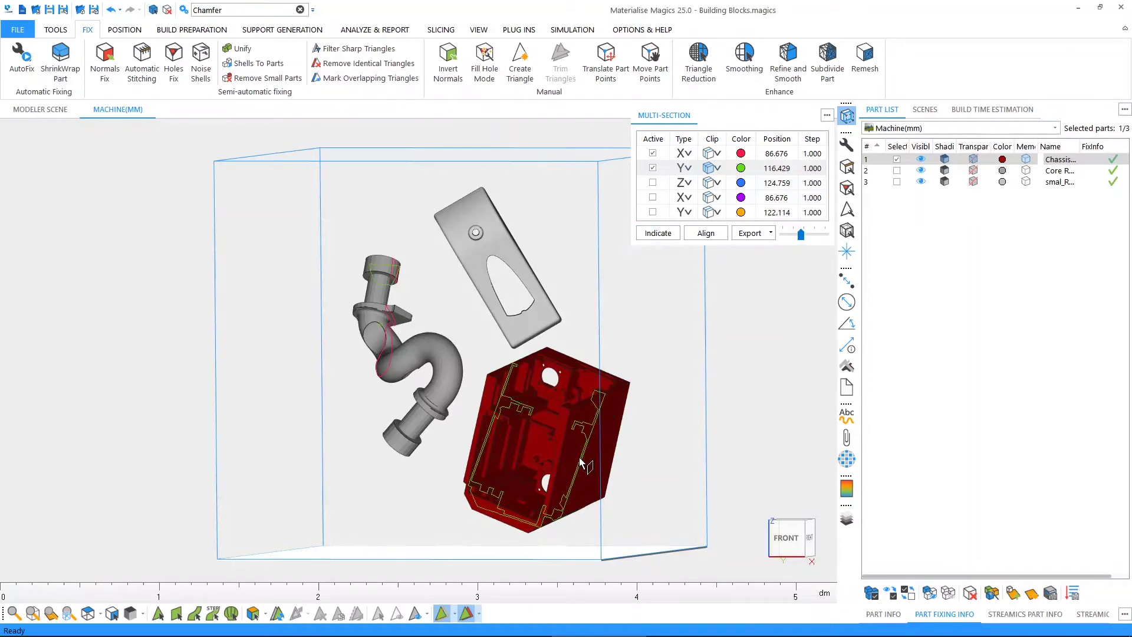
click(710, 169)
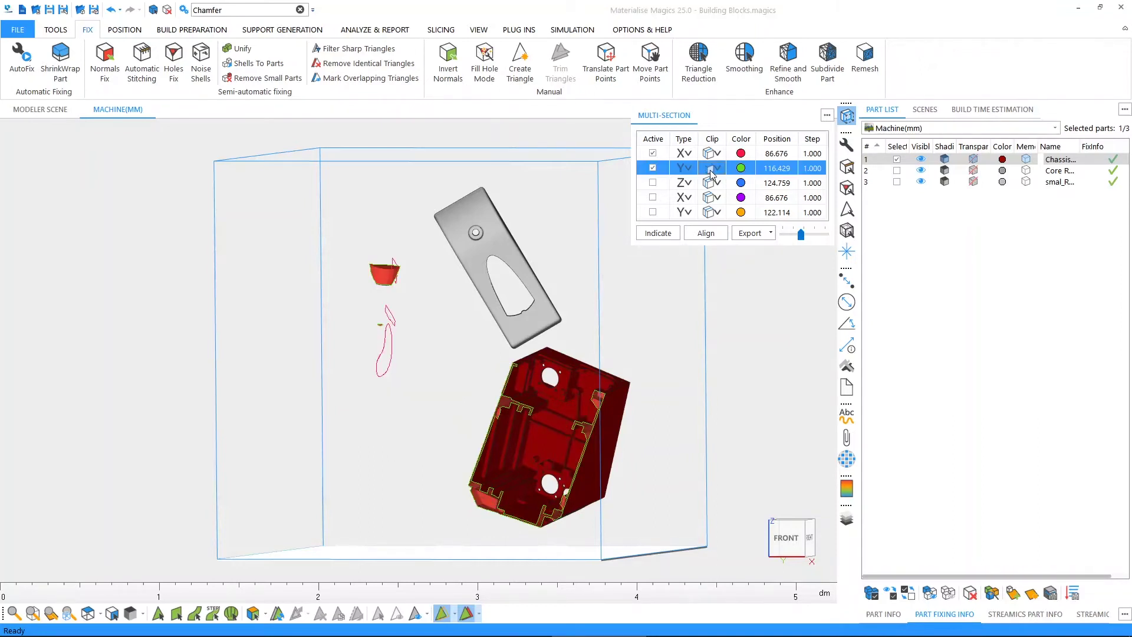
click(711, 171)
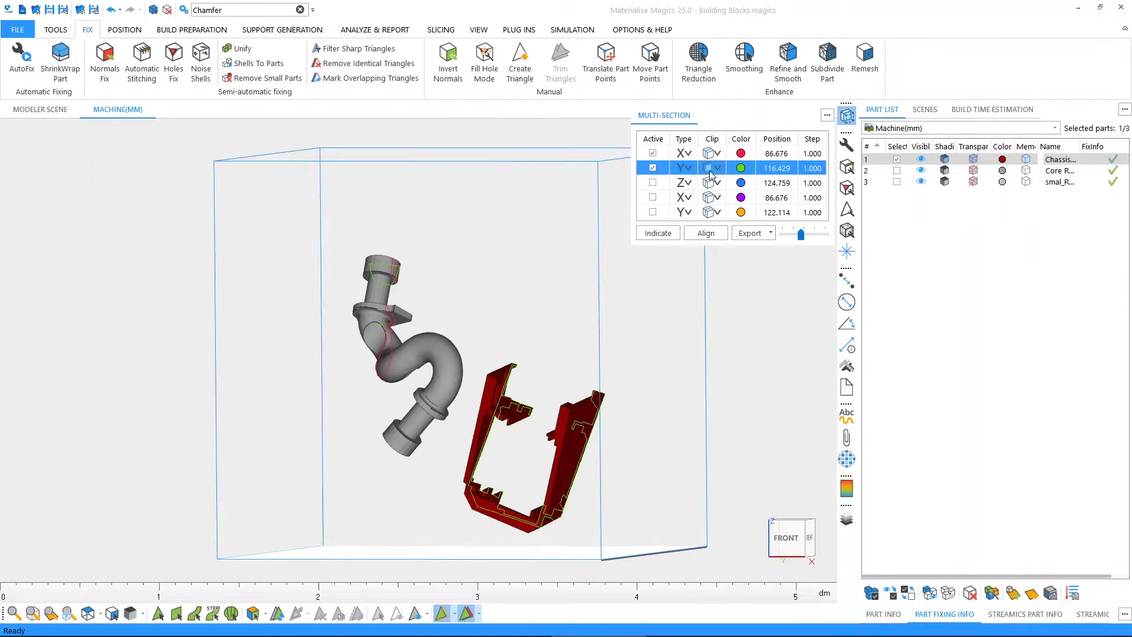
click(712, 171)
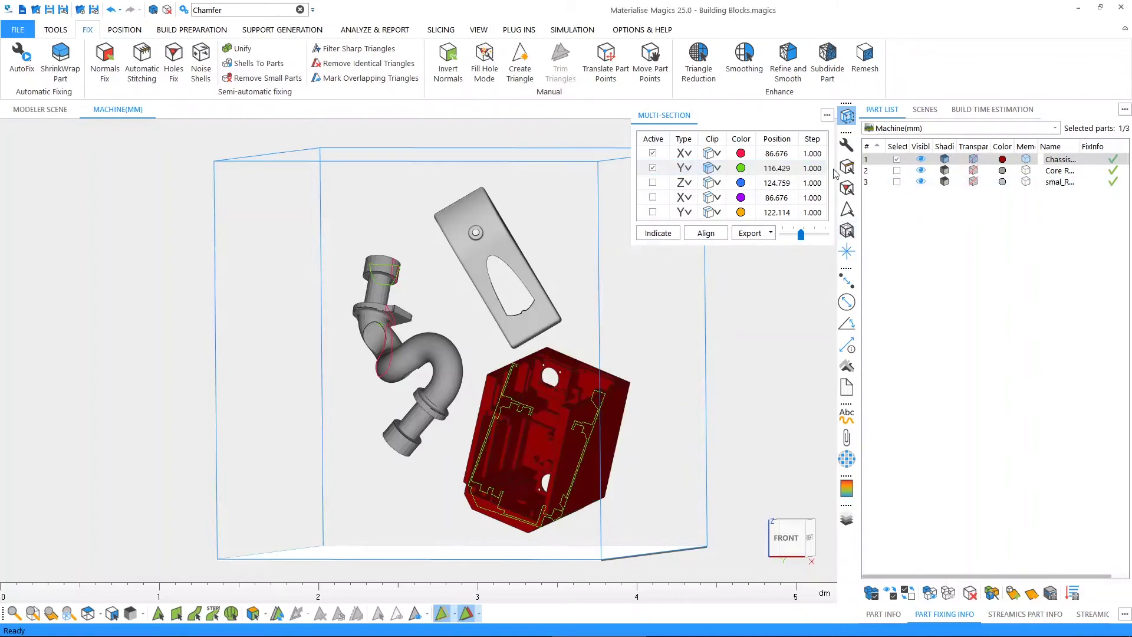
- Close Multi-Section and browse the automatic, near bad edges, hole, triangle, shell and point fixing panels
click(848, 117)
click(847, 144)
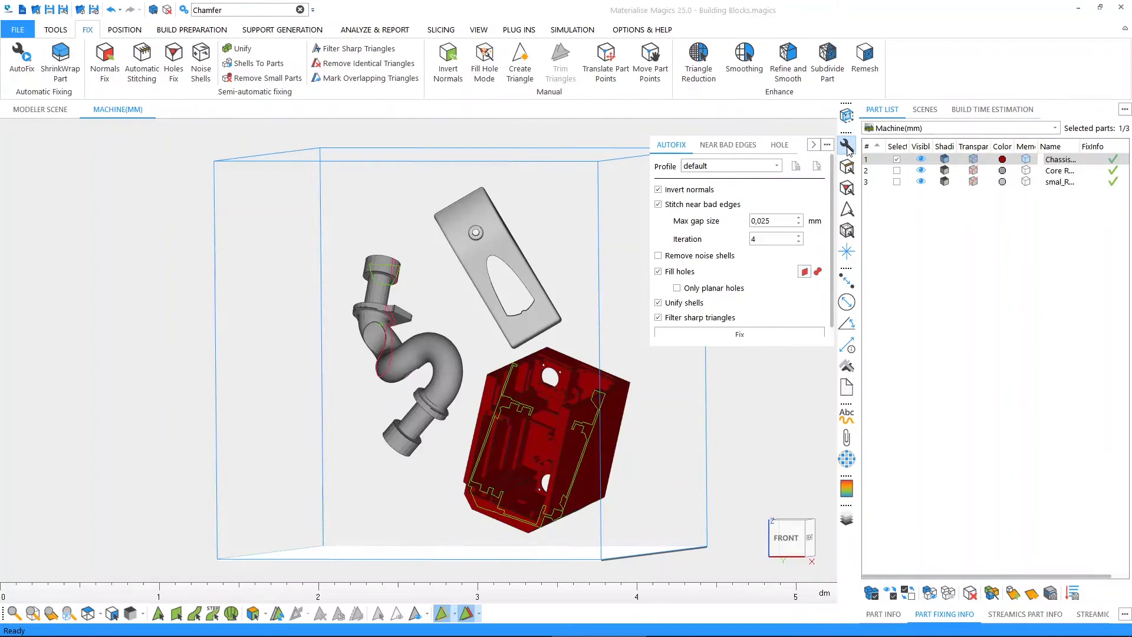
click(847, 167)
click(847, 187)
click(848, 209)
click(848, 230)
click(847, 251)
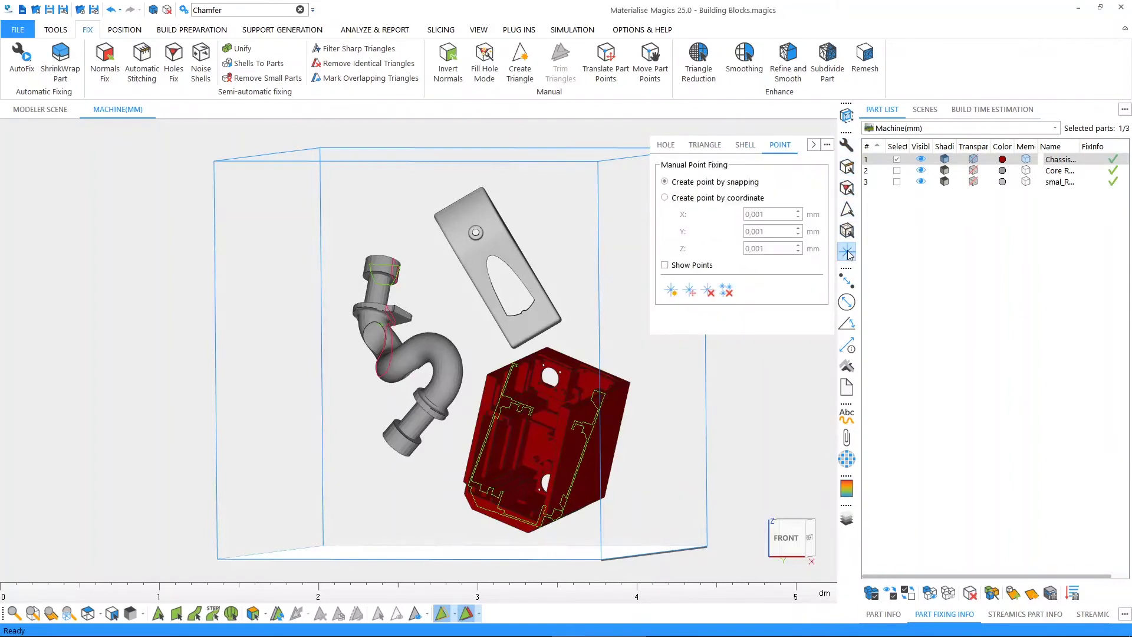
- Browse the distance, circle, angle, measurement info, final part measurement and report panels
click(841, 285)
click(847, 303)
click(851, 326)
click(847, 346)
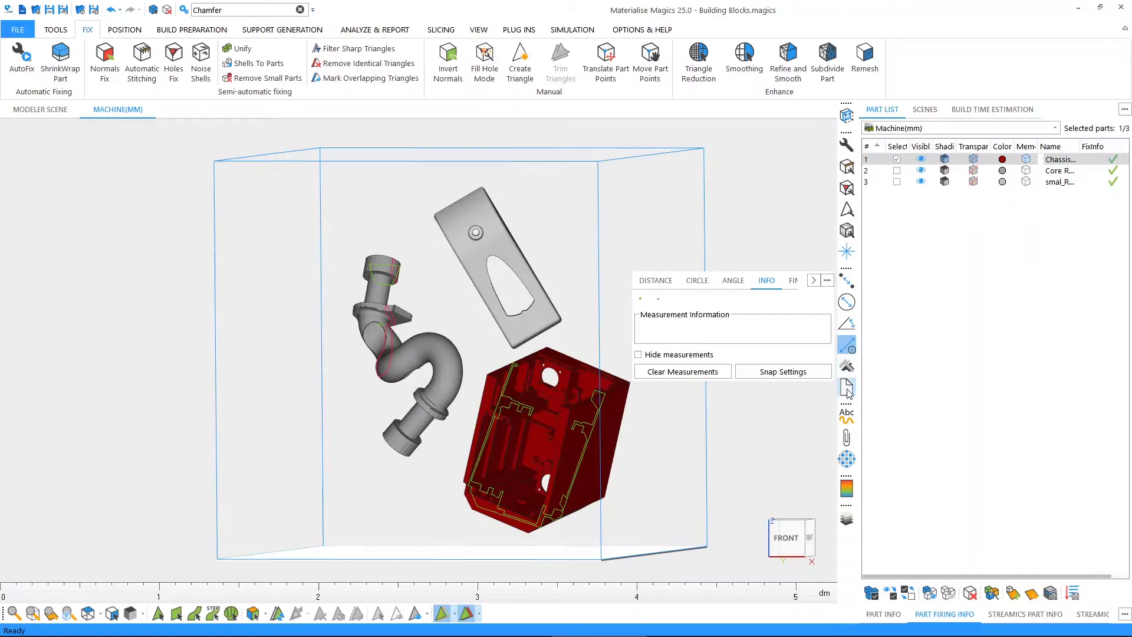
click(847, 366)
click(848, 386)
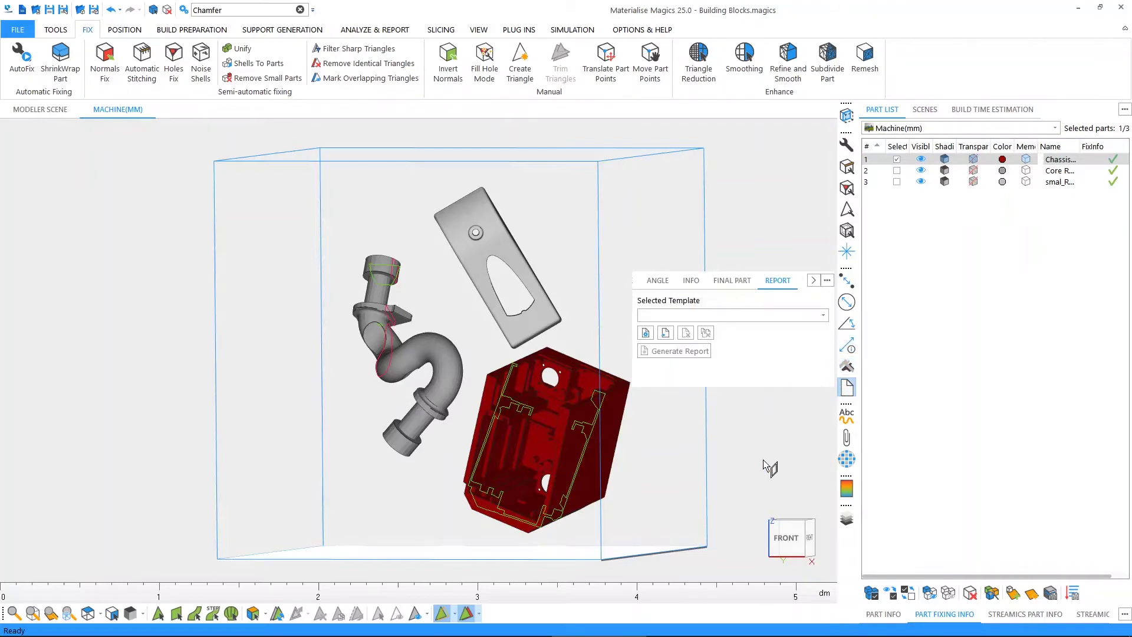
- Browse the annotation, textures and simulation panels, then open and close Slices
click(847, 415)
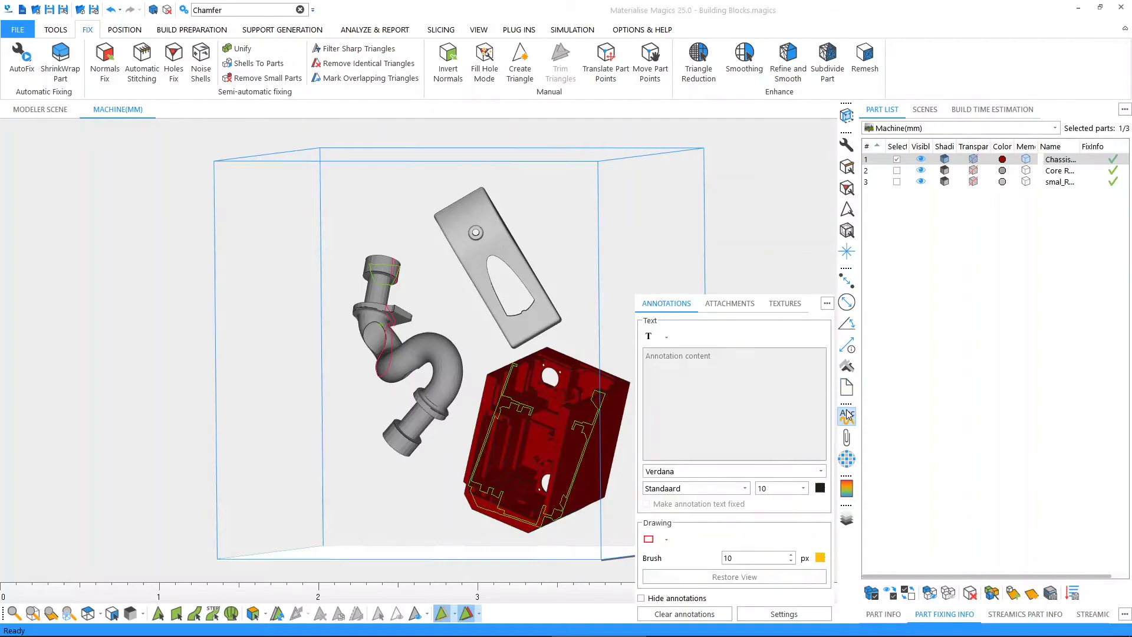
click(846, 460)
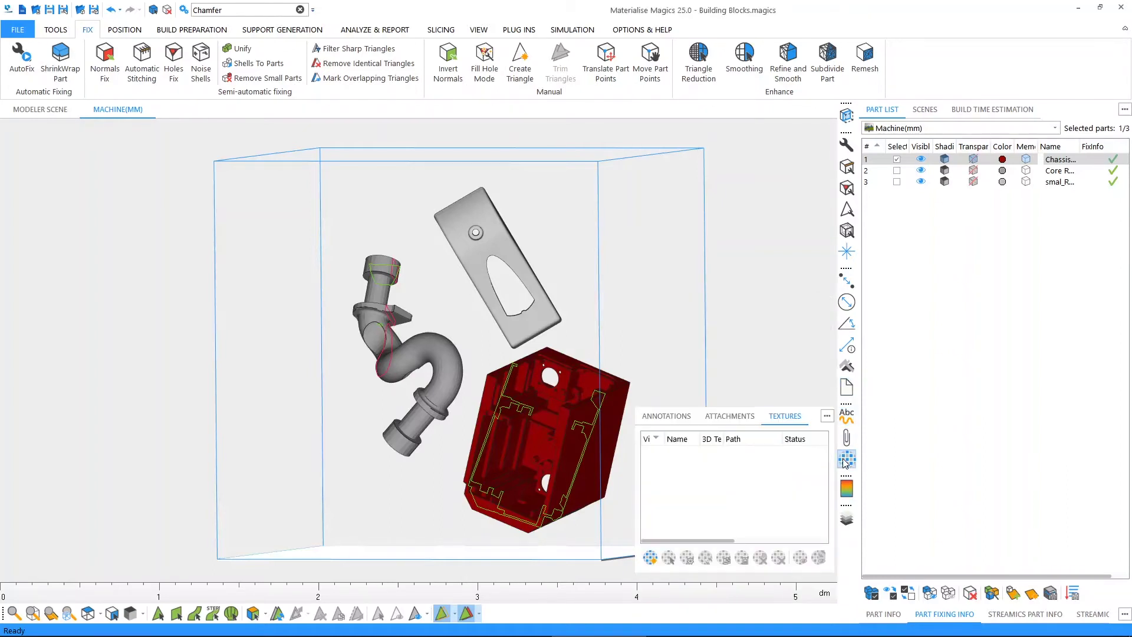
click(848, 491)
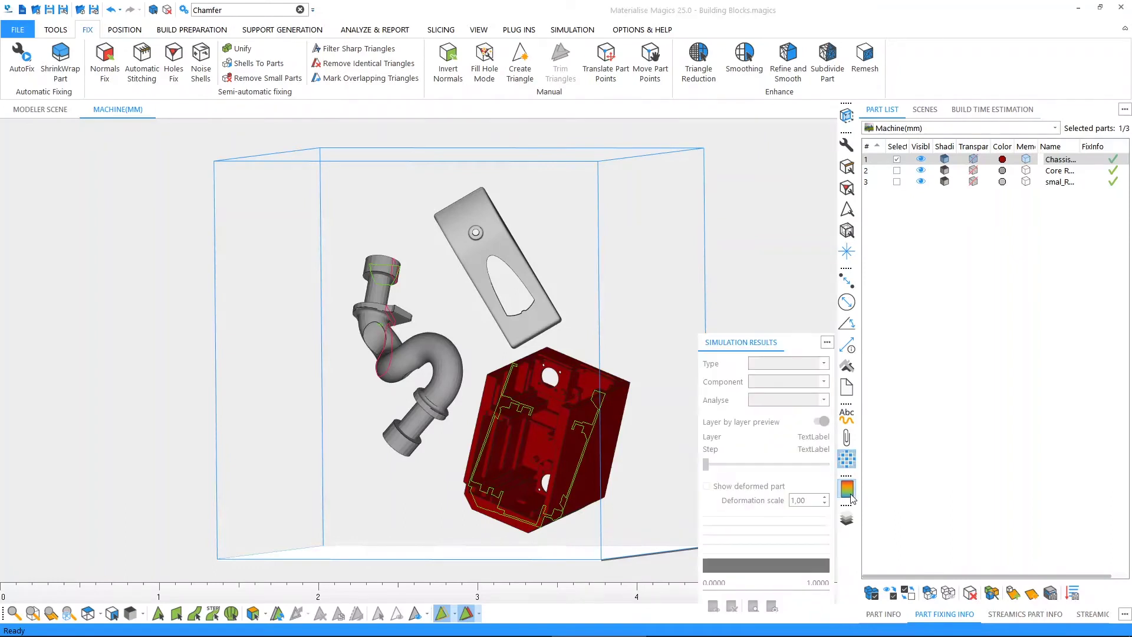
click(848, 519)
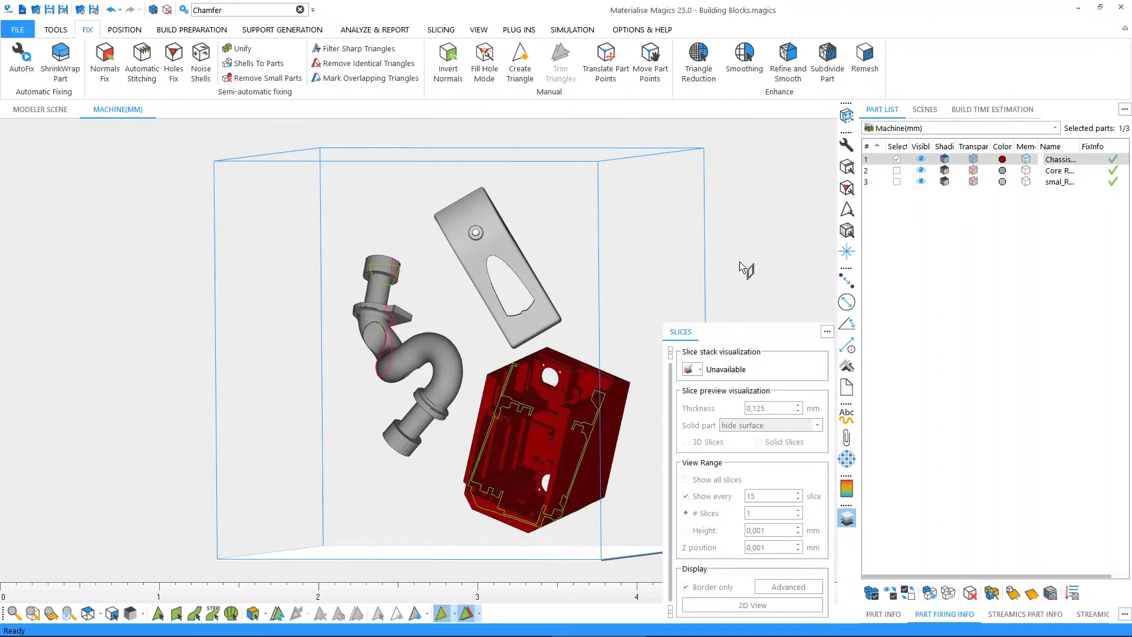
click(847, 519)
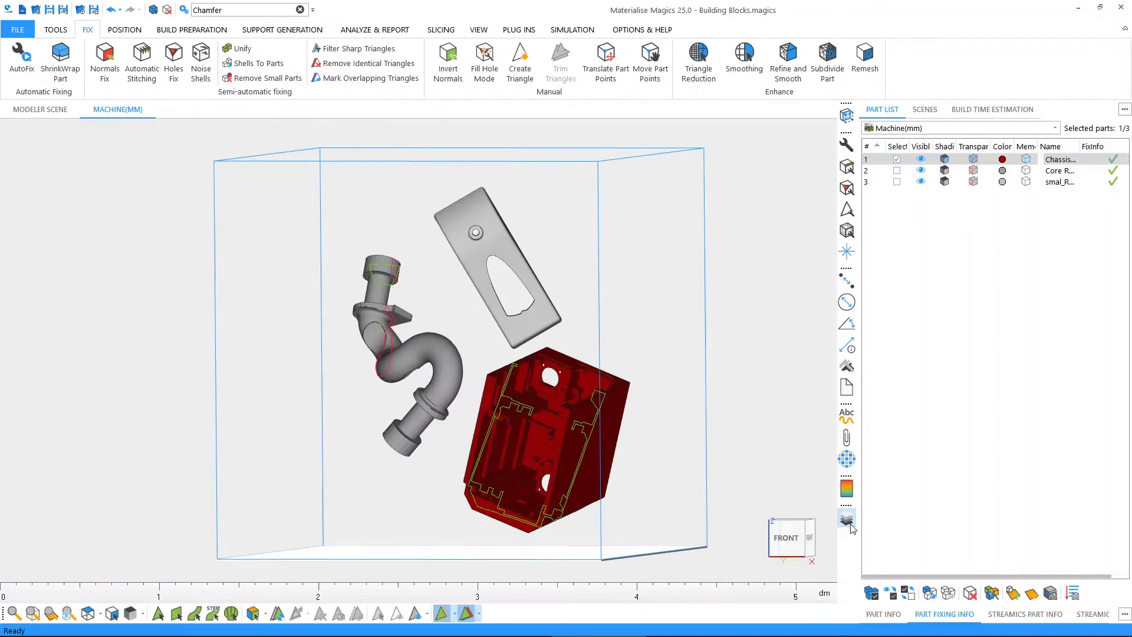
click(440, 307)
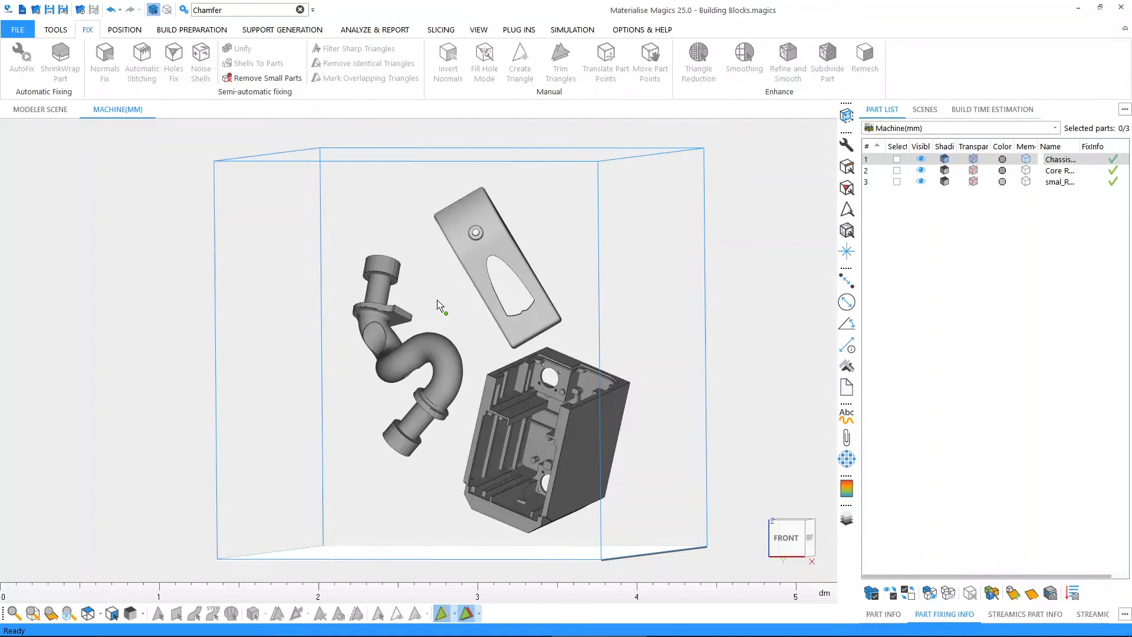
right_drag(112, 363, 115, 366)
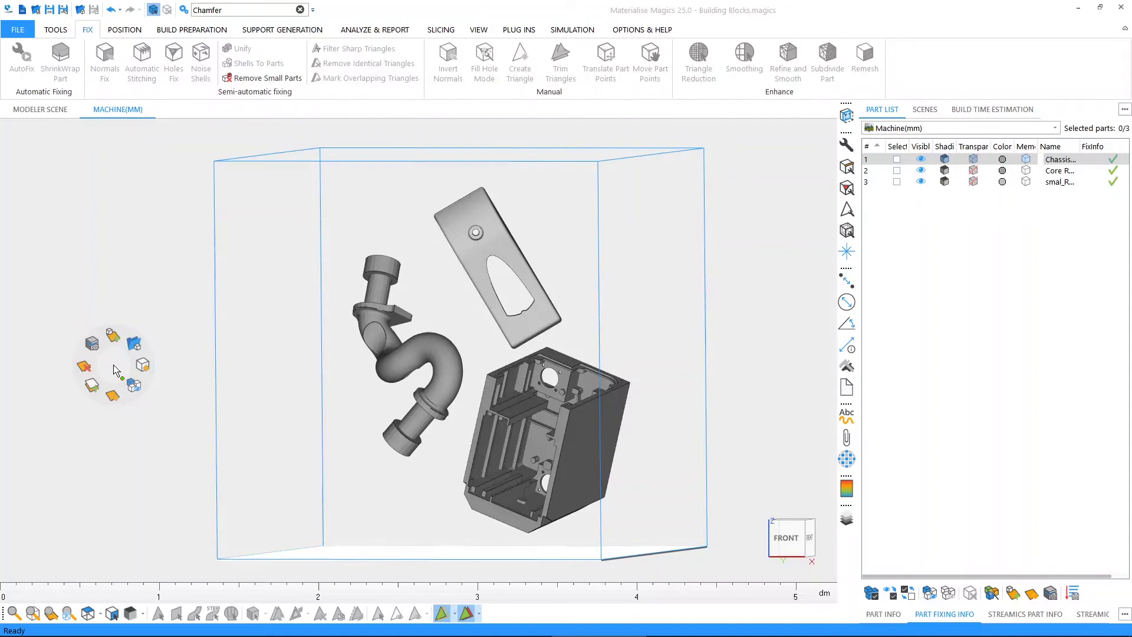
right_click(469, 270)
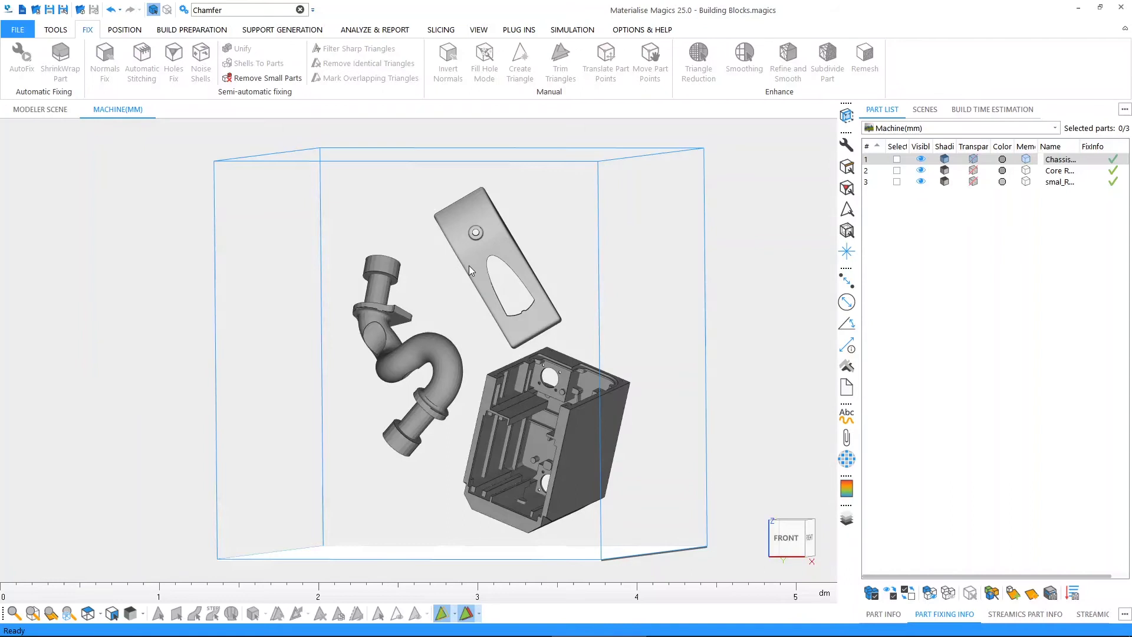
click(476, 267)
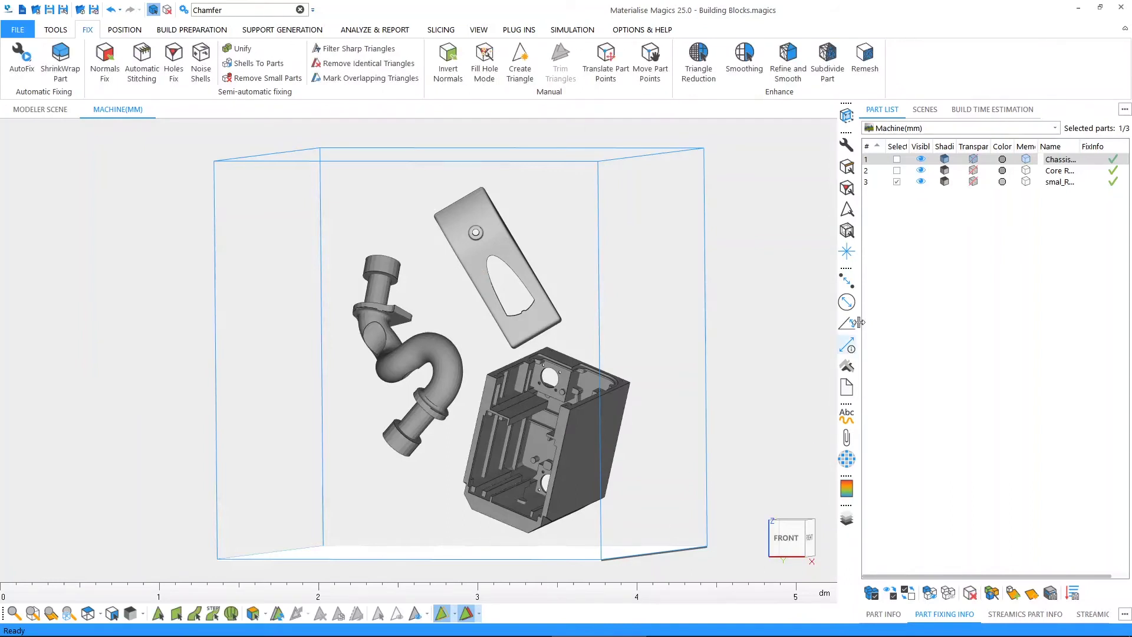
click(897, 160)
click(896, 182)
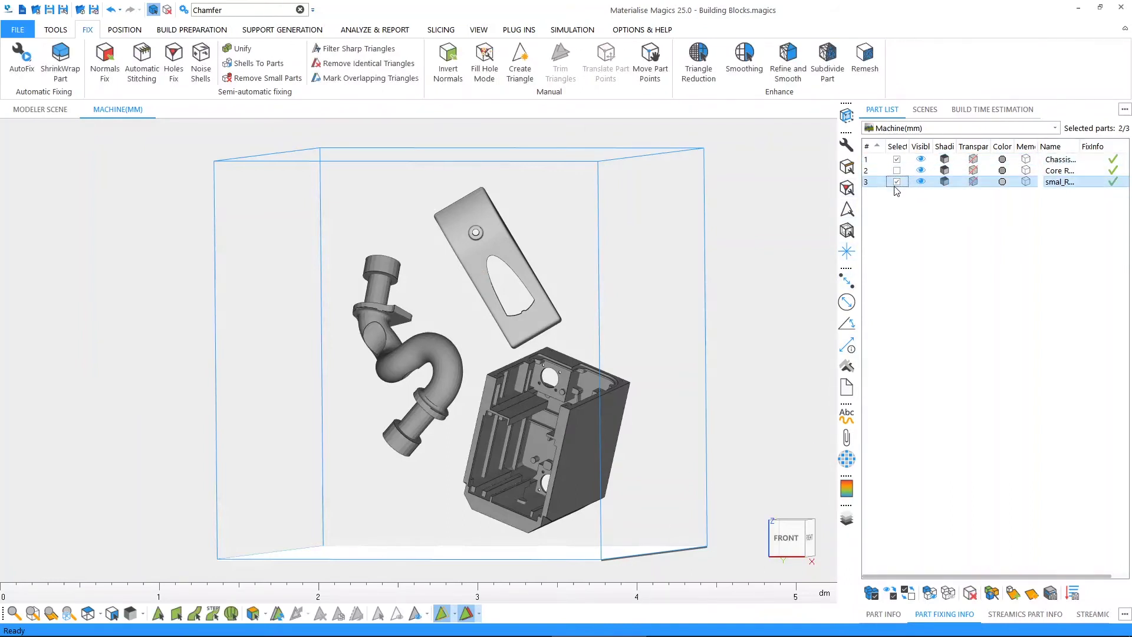
right_click(559, 451)
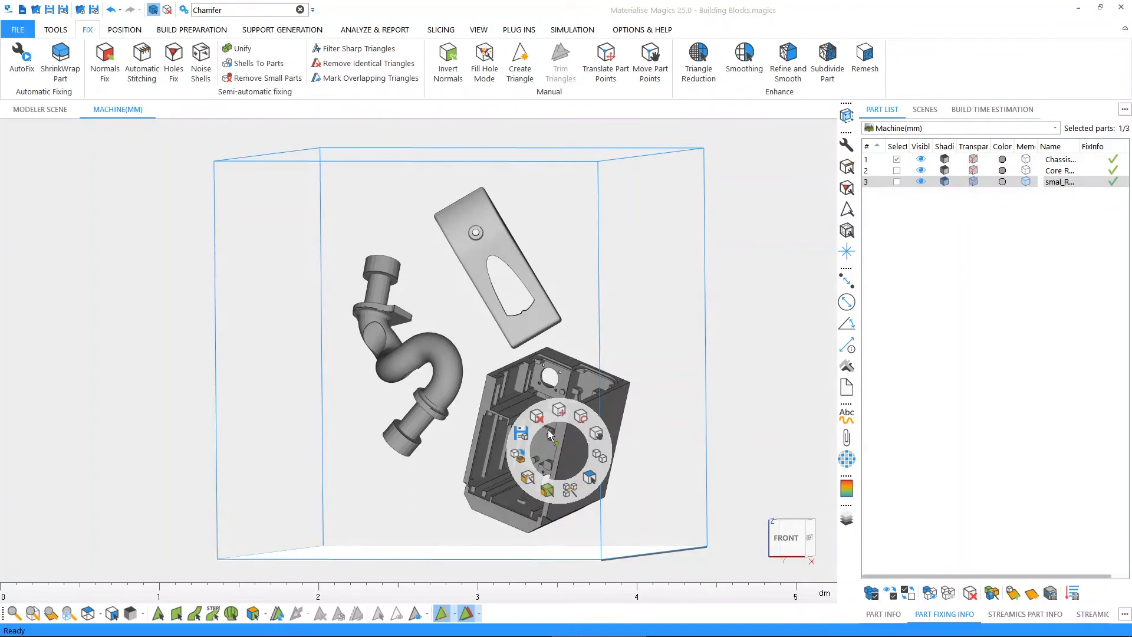
- Clear the part selection and open, then dismiss, the radial quick menu
click(685, 456)
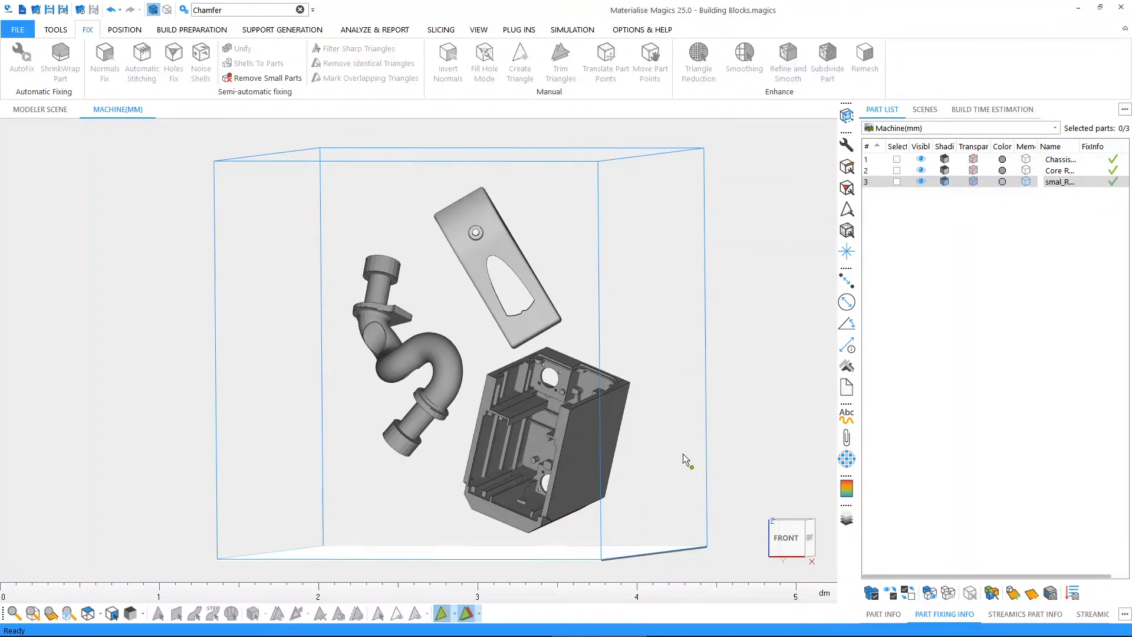
right_click(157, 399)
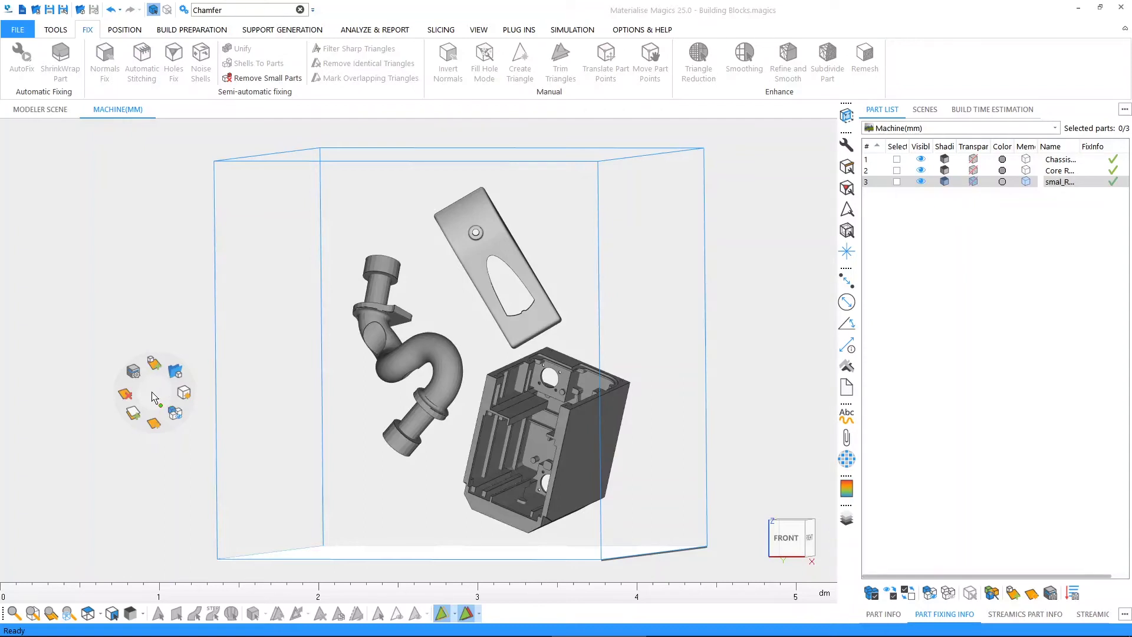
click(151, 392)
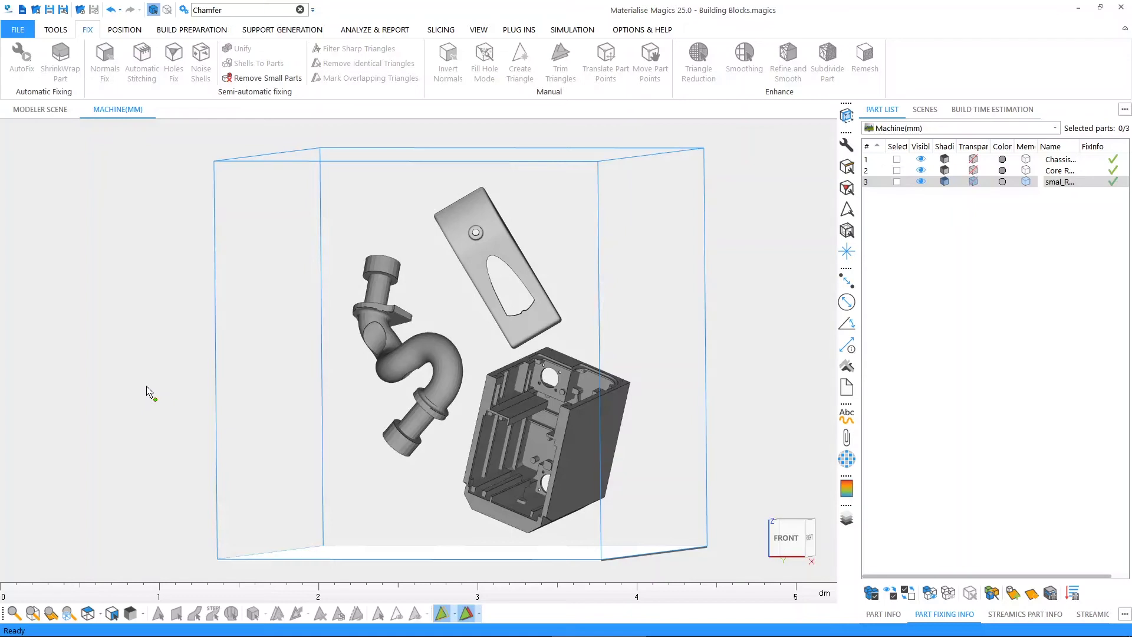
- In the modeler scene, hide the chassis and plate, then rotate, pan and zoom onto the pipe
click(38, 111)
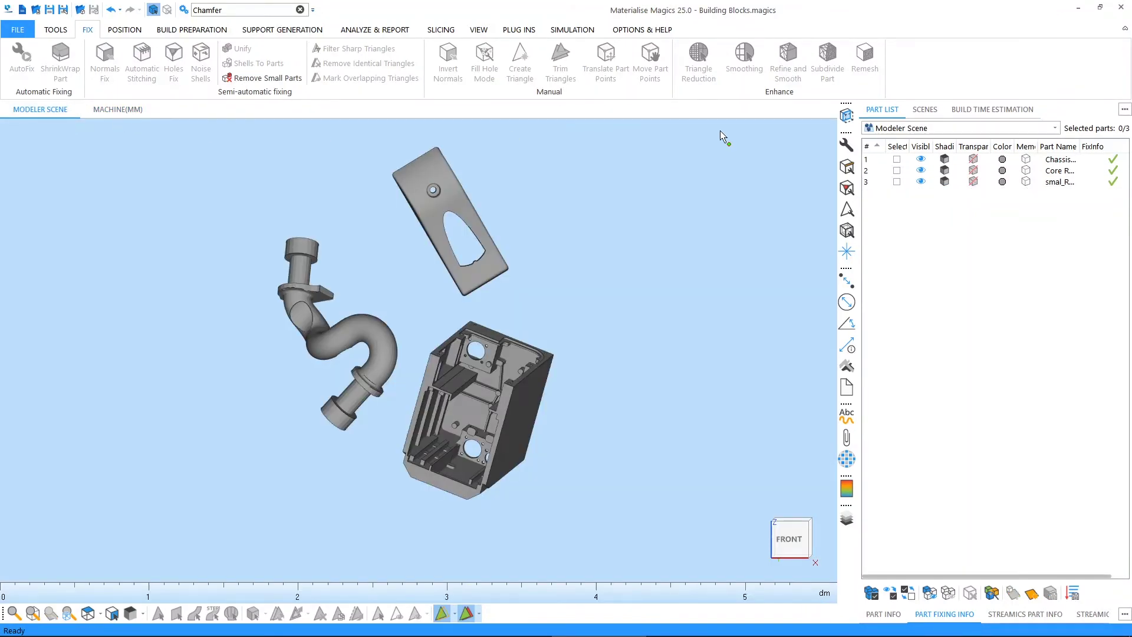
click(921, 159)
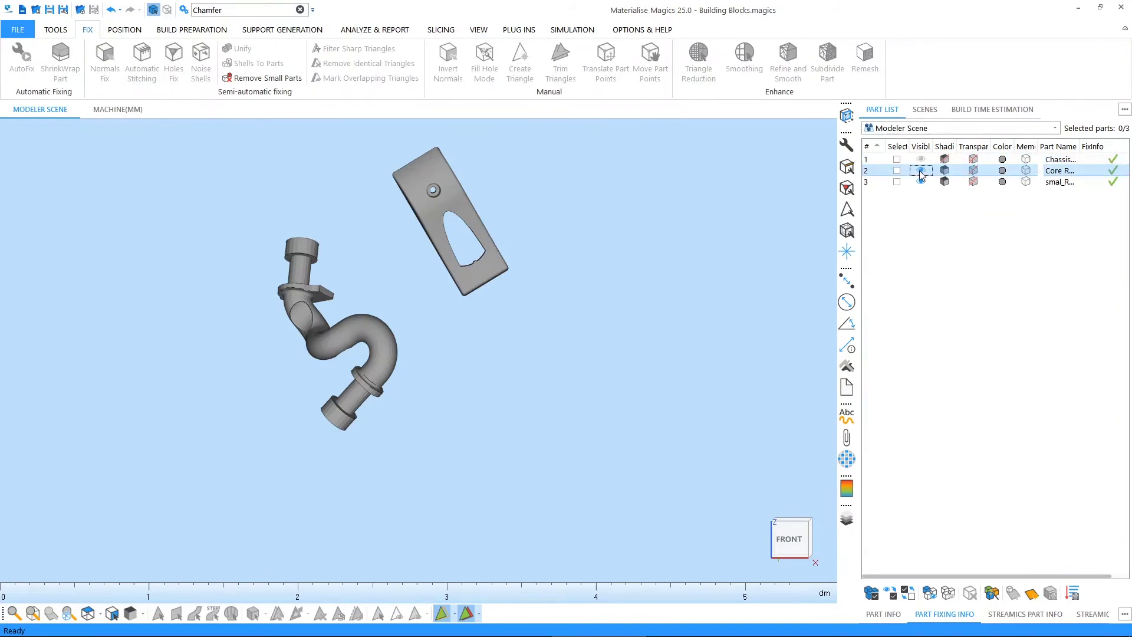
click(921, 171)
click(921, 181)
click(921, 171)
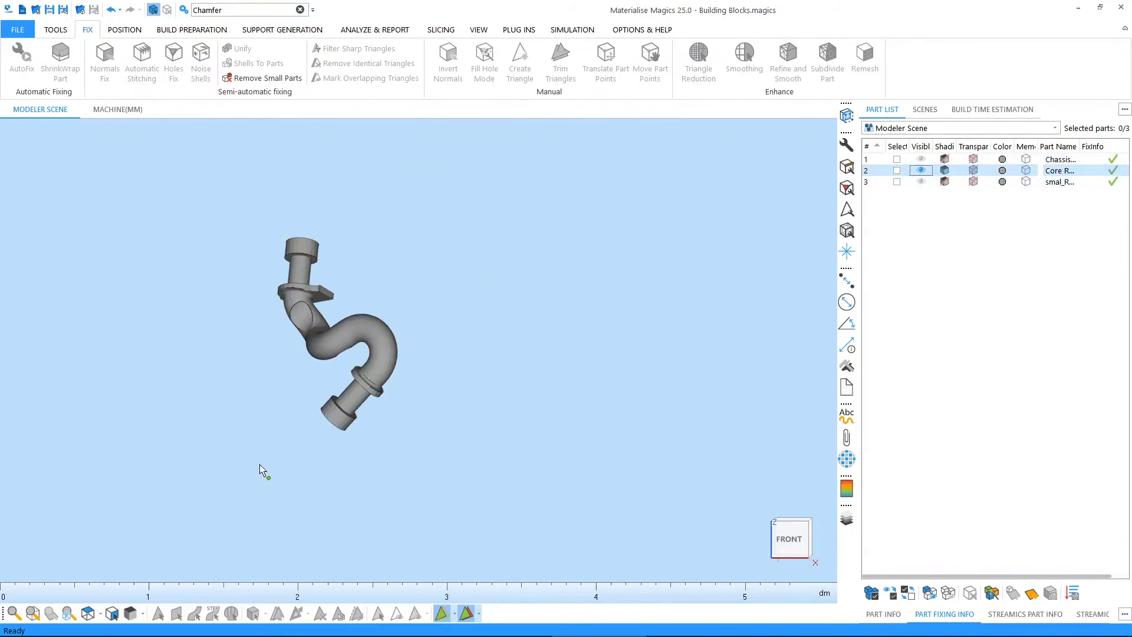
right_drag(260, 470, 385, 362)
middle_drag(385, 362, 447, 357)
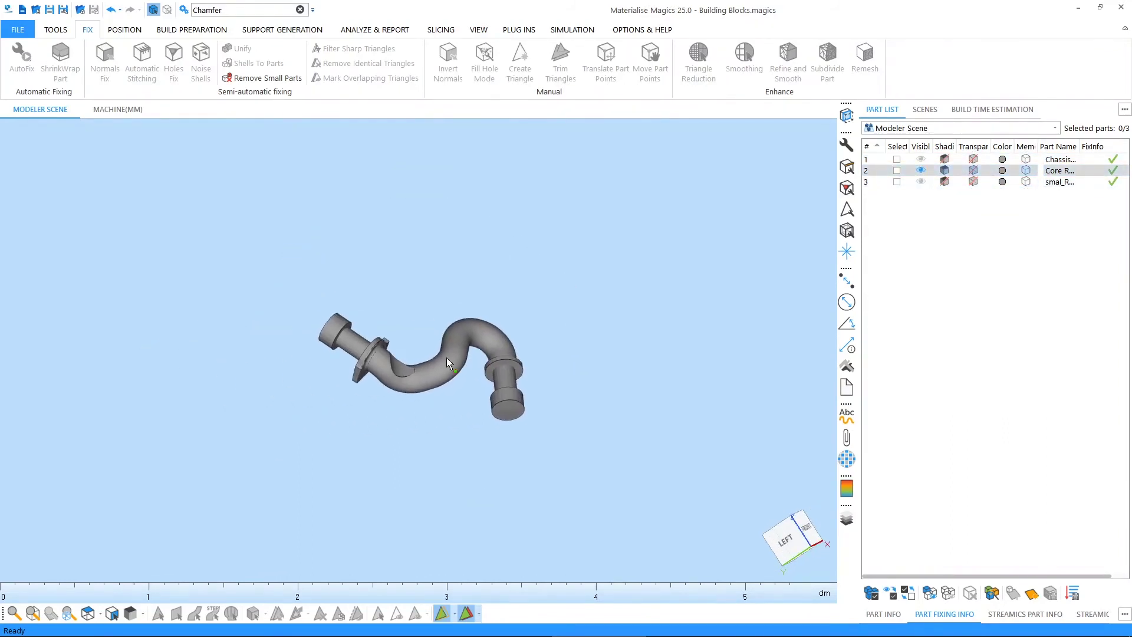
scroll(447, 357, up, 5)
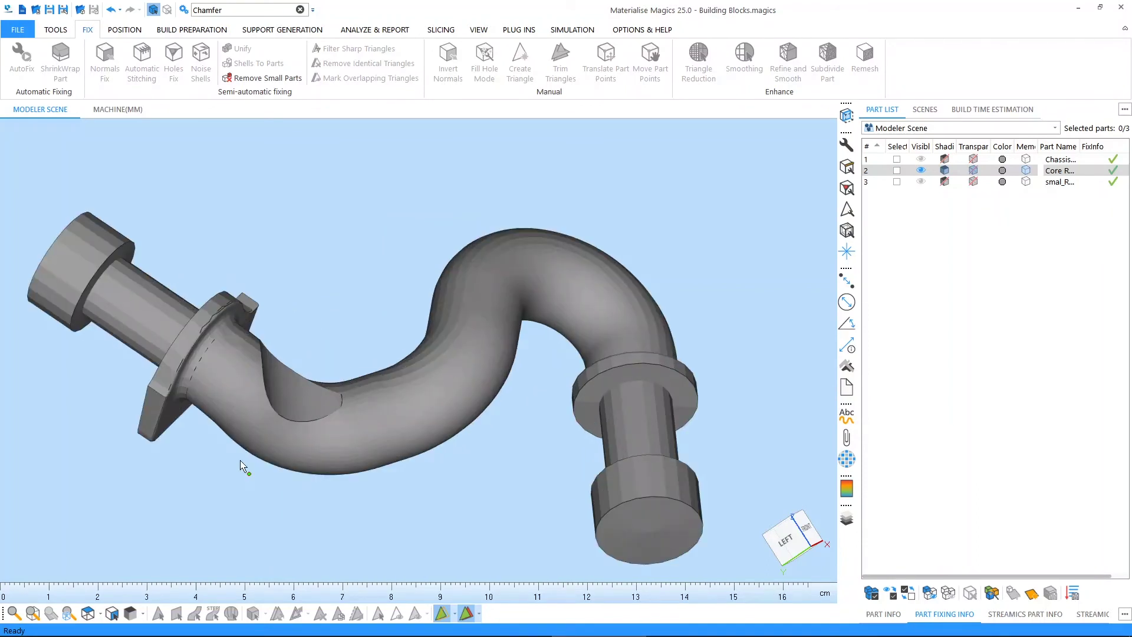
- Switch the display to Triangle shading and select the Core R pipe part
click(142, 614)
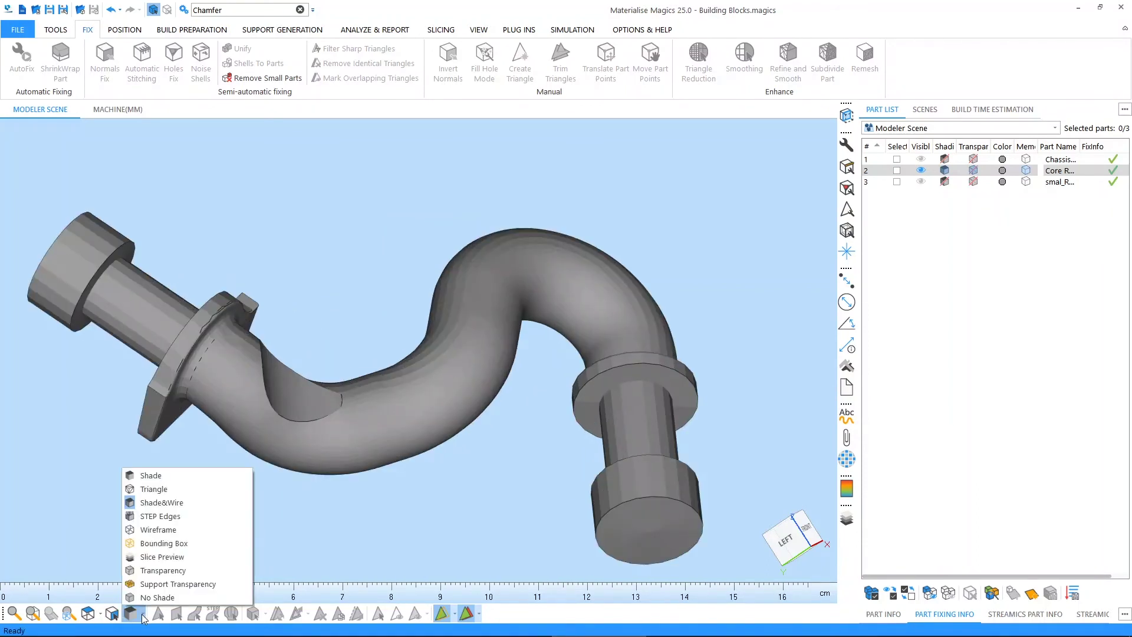
click(148, 492)
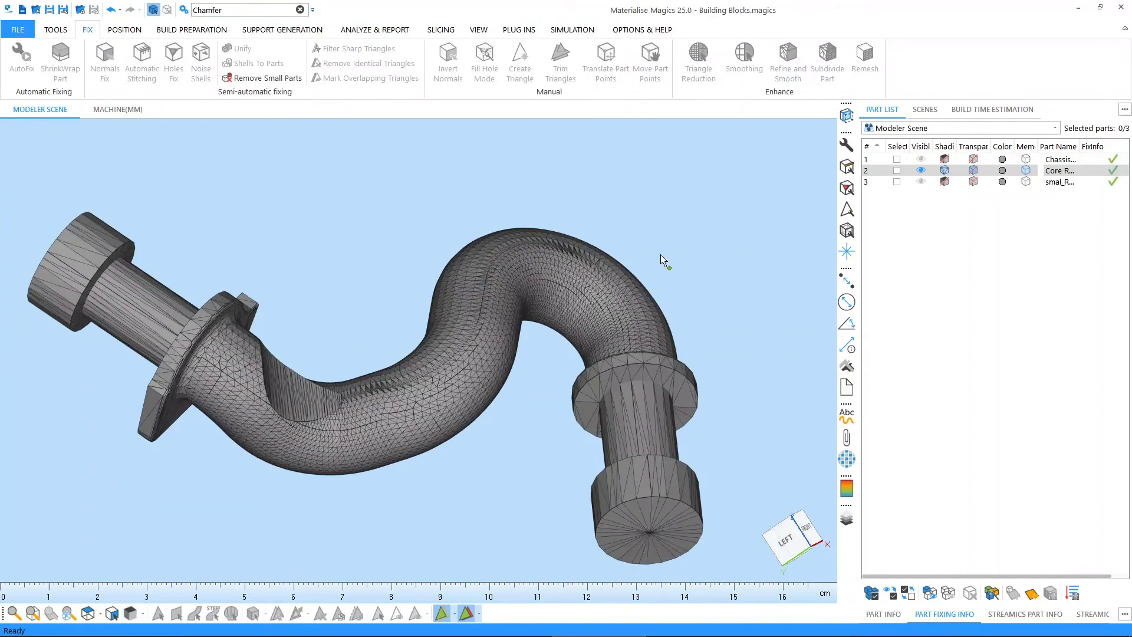
click(896, 171)
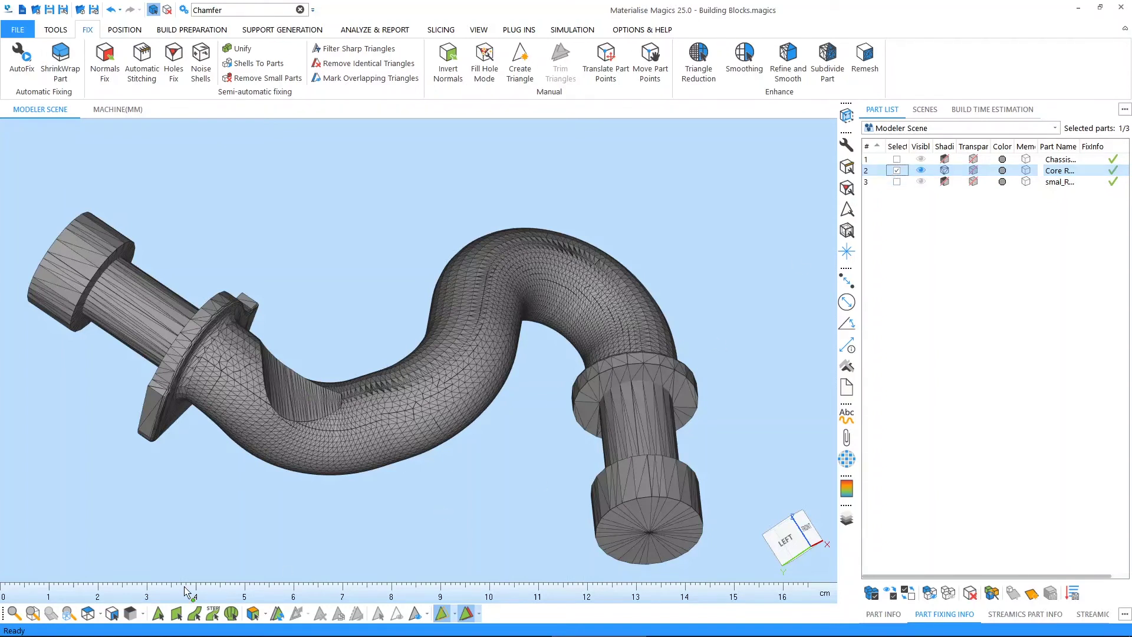
- With Mark Triangle active, zoom in and mark one triangle on the pipe's curved surface
click(158, 613)
scroll(367, 446, up, 5)
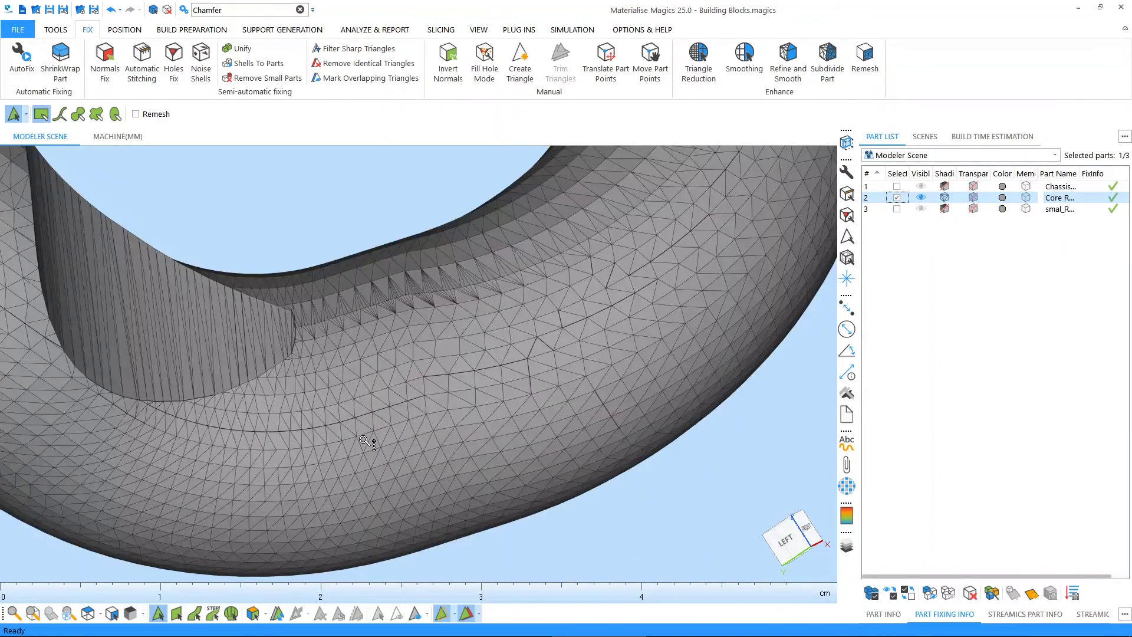
click(380, 416)
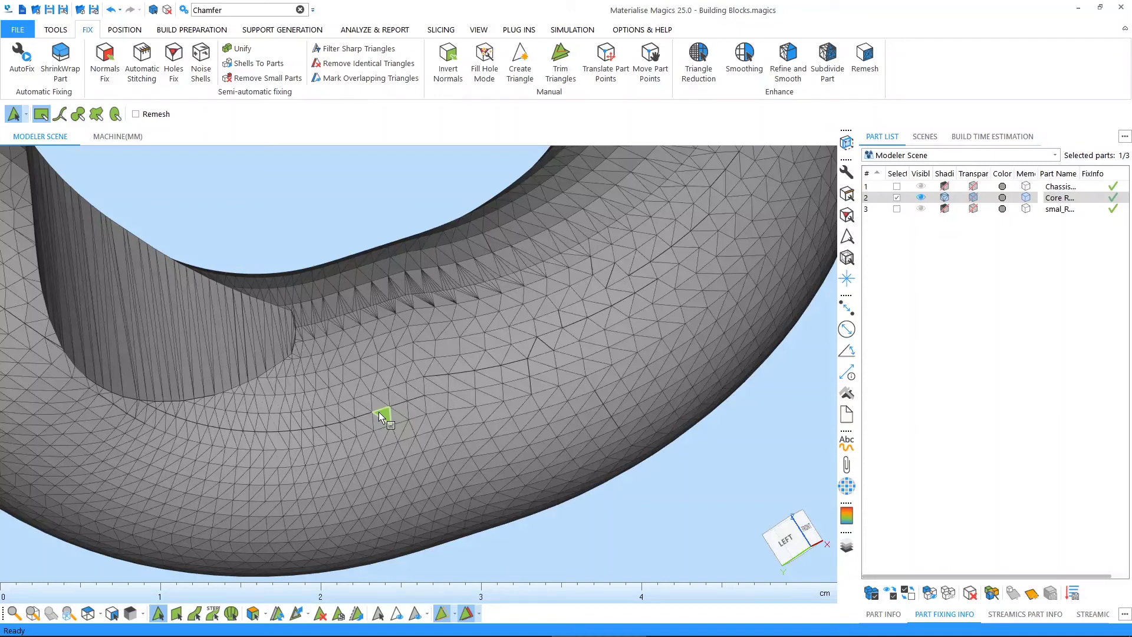
- Mark a flat patch of the pipe's triangles green with the Mark Surface tool
click(176, 614)
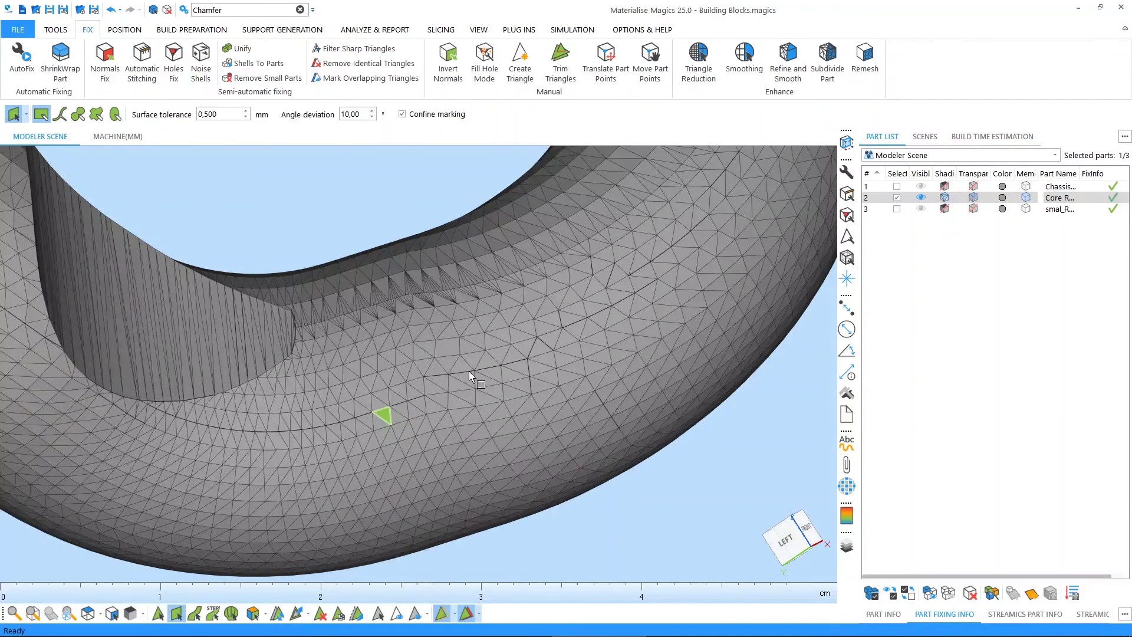
click(511, 389)
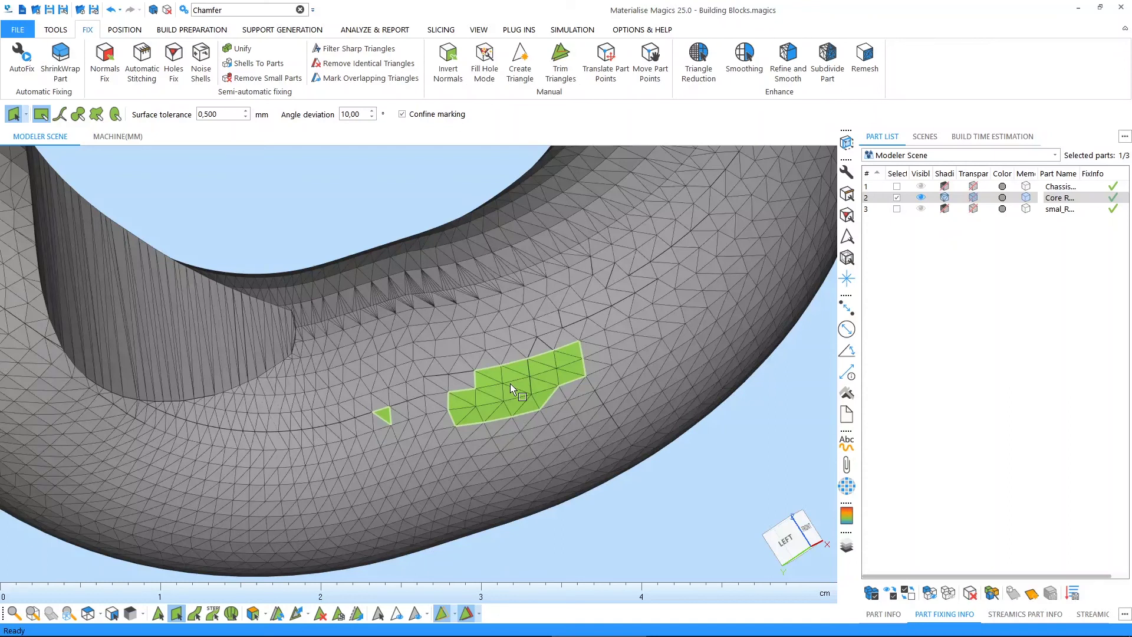
click(194, 613)
middle_drag(295, 473, 161, 466)
- Mark the pipe's whole curved S-section green and rotate to inspect the marked region
click(505, 278)
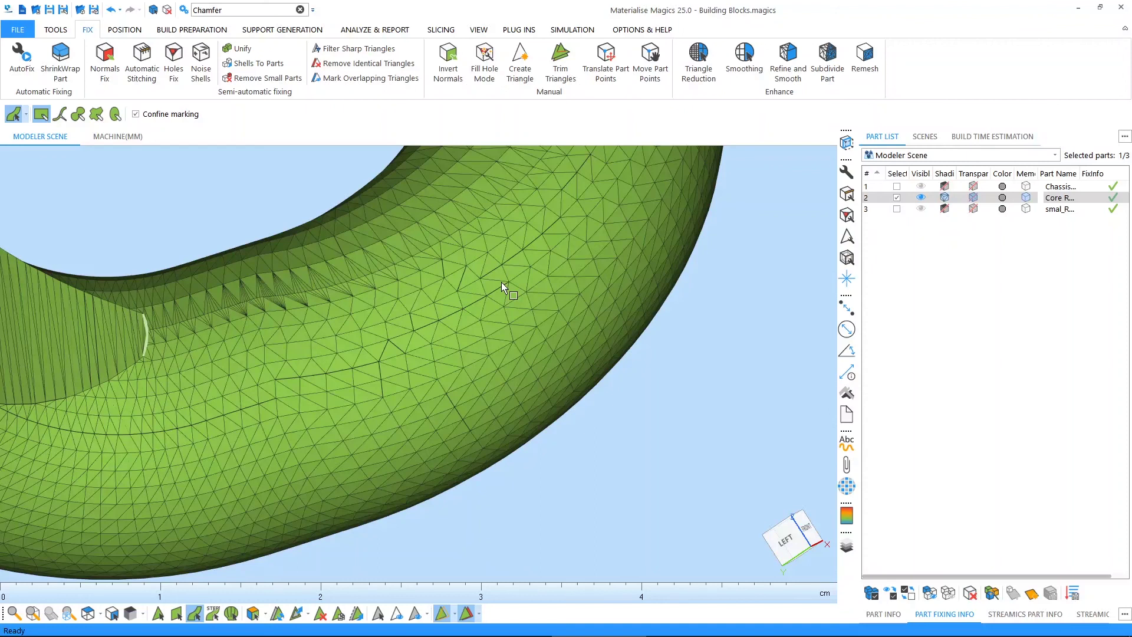
scroll(218, 368, down, 5)
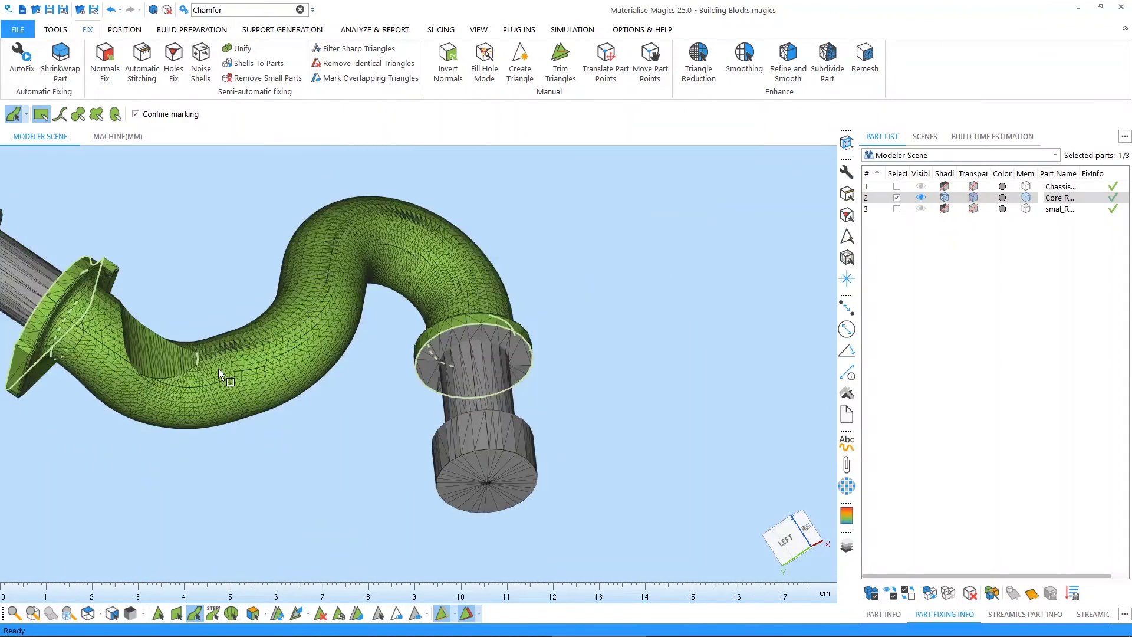
right_drag(265, 372, 230, 339)
right_drag(200, 390, 246, 411)
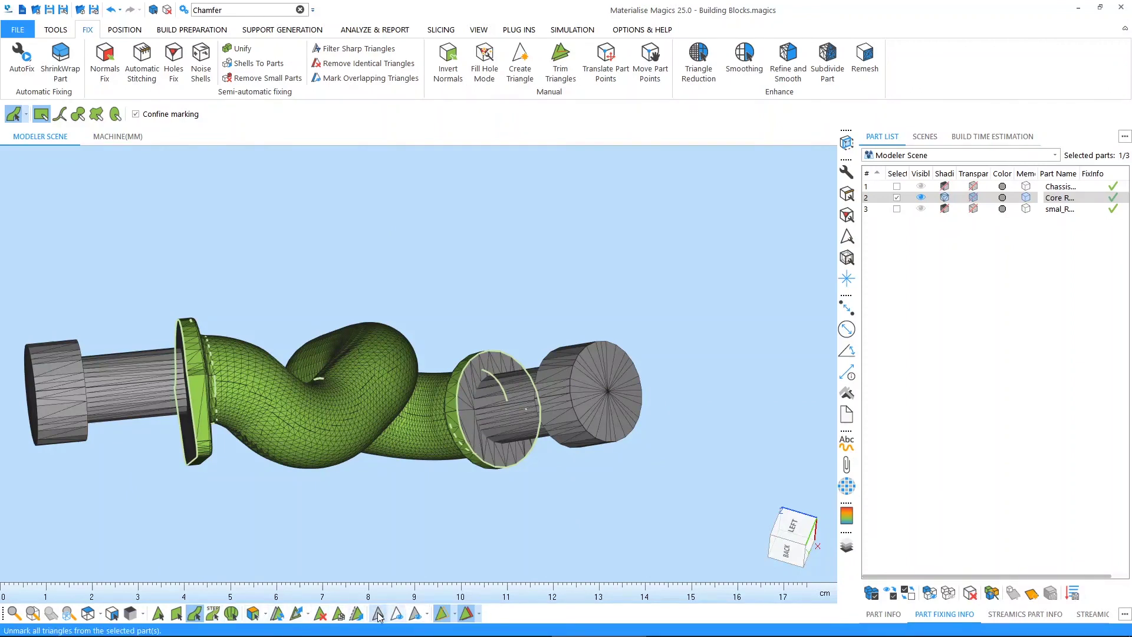
- Clear all marked triangles, then mark the entire pipe as a single shell
click(321, 613)
click(231, 614)
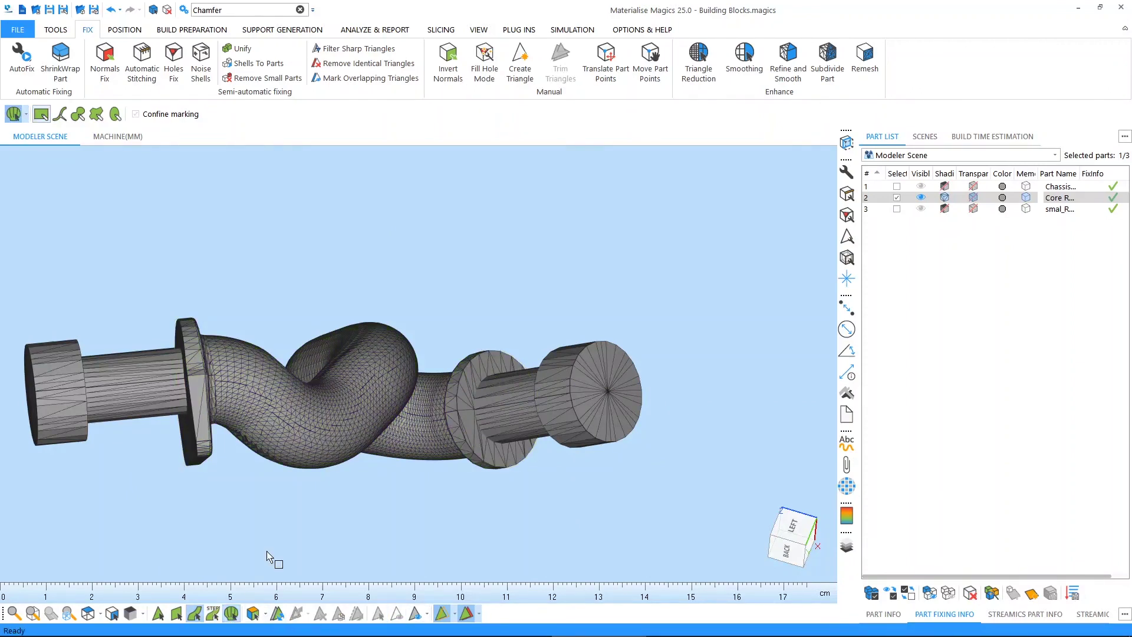
click(320, 434)
right_drag(320, 434, 305, 448)
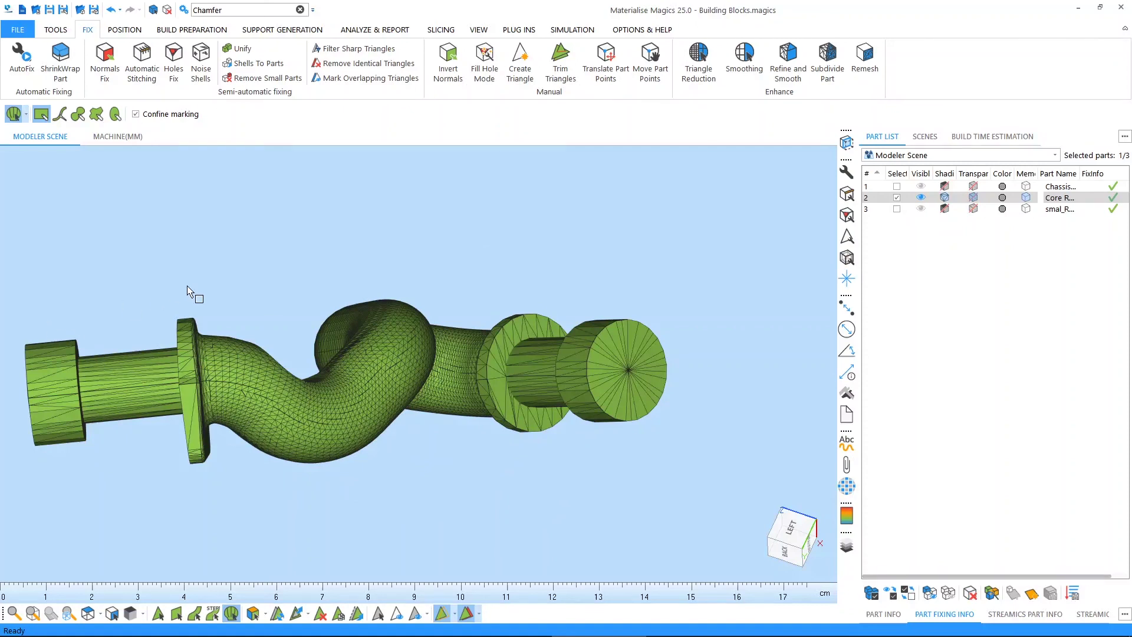